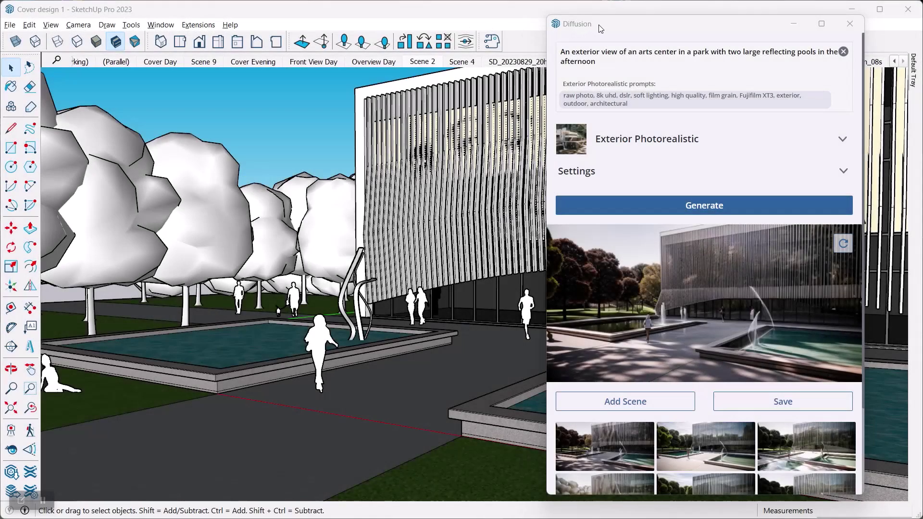
- Shift the Diffusion panel back and forth until it sits slightly left of its start
left_click_drag(608, 26, 553, 27)
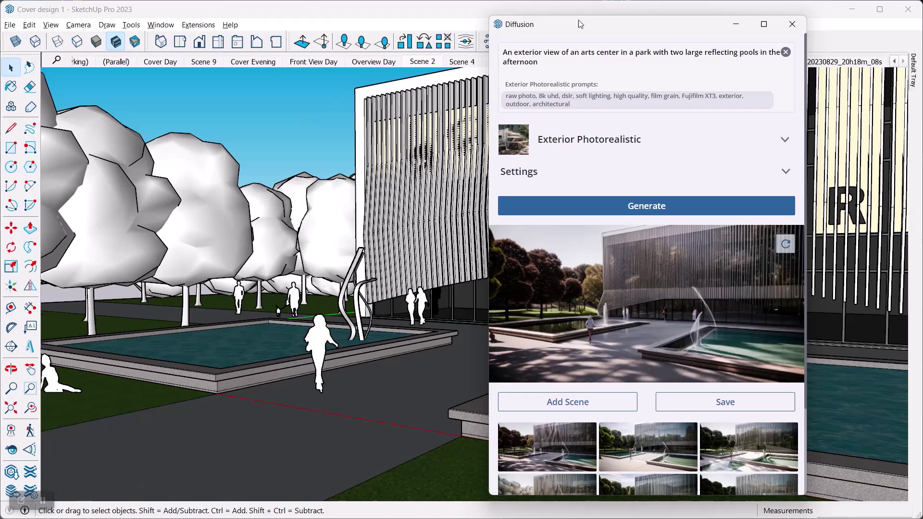
left_click_drag(580, 25, 614, 22)
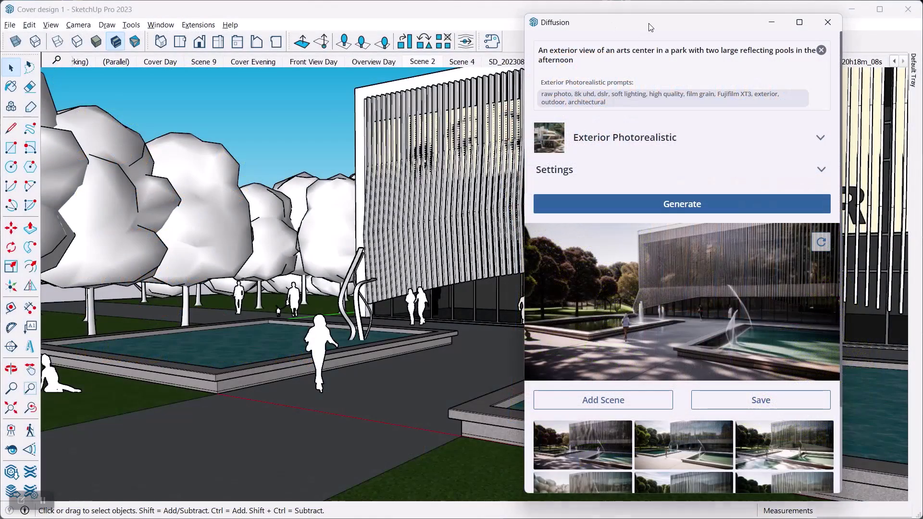
left_click_drag(649, 23, 599, 25)
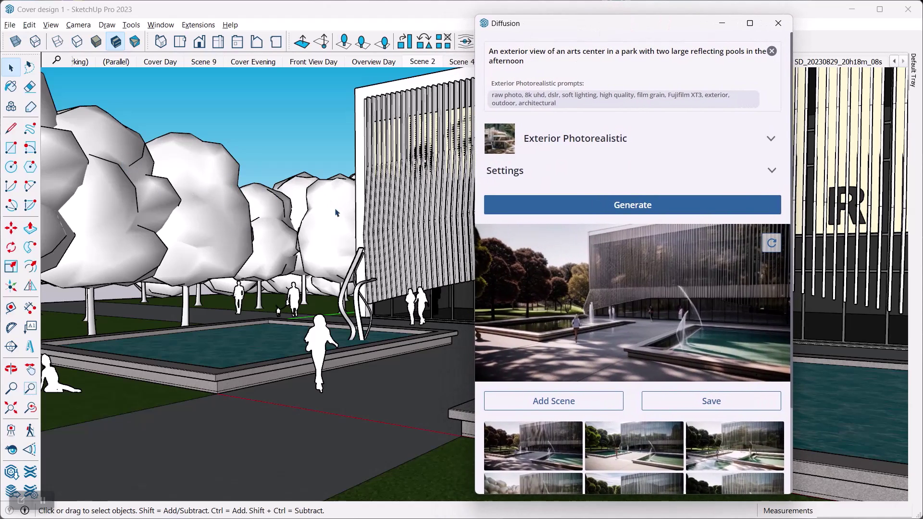
left_click_drag(523, 30, 495, 35)
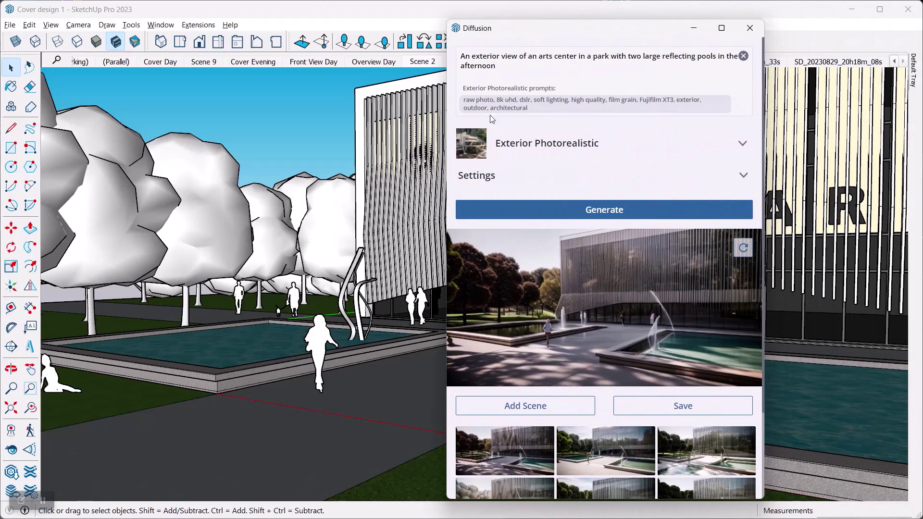
- Check the style list and prompt, then expand Settings showing Respect Model Geometry 0.9 and Prompt Influence 9
left_click(511, 144)
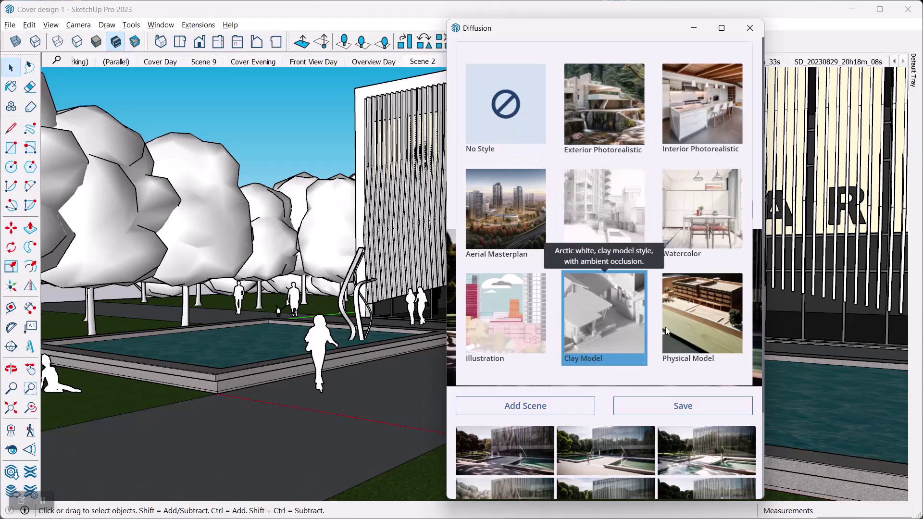
left_click(498, 32)
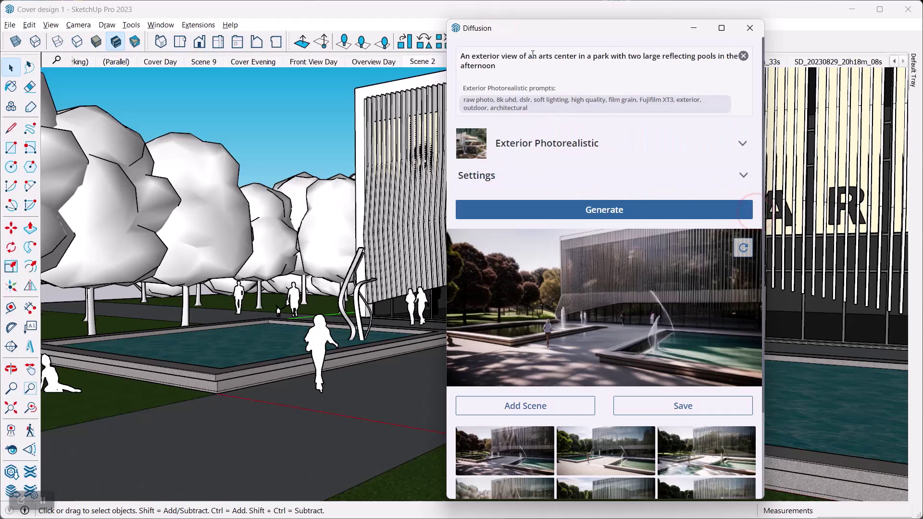
triple_click(529, 64)
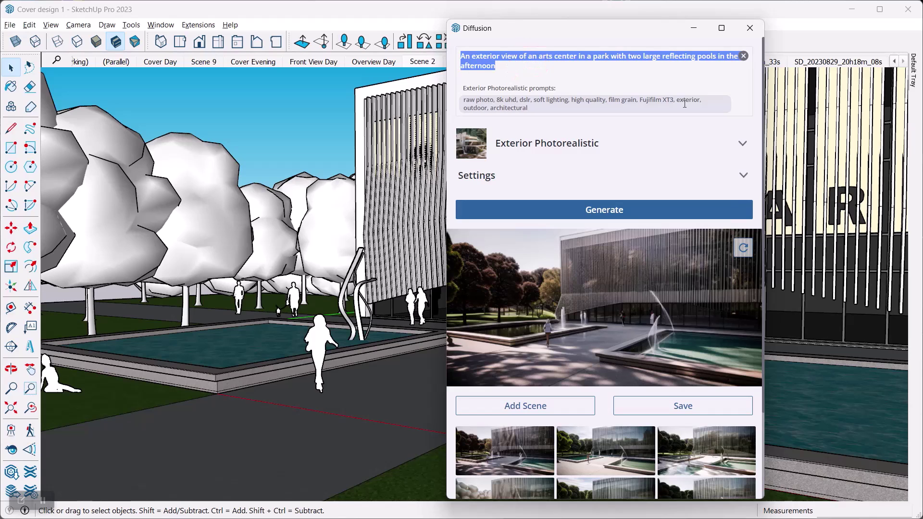
scroll(612, 207, "down", 3)
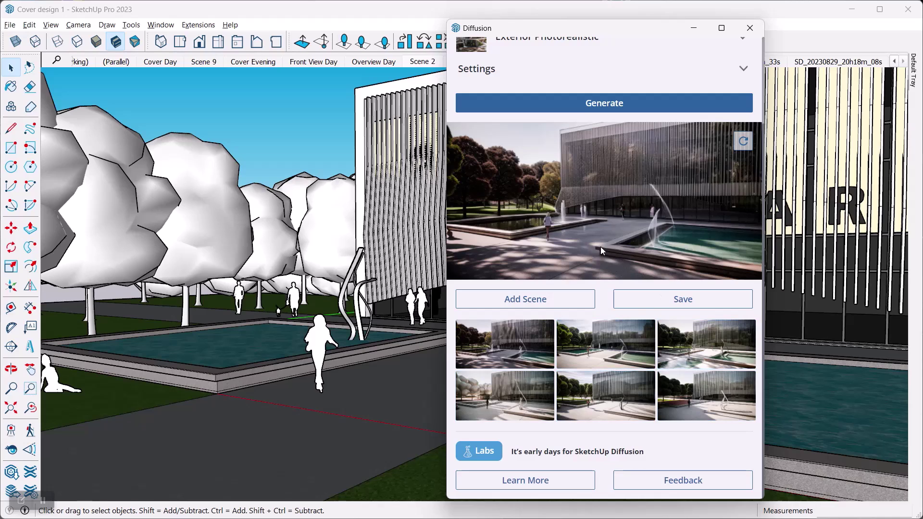
scroll(542, 114, "up", 3)
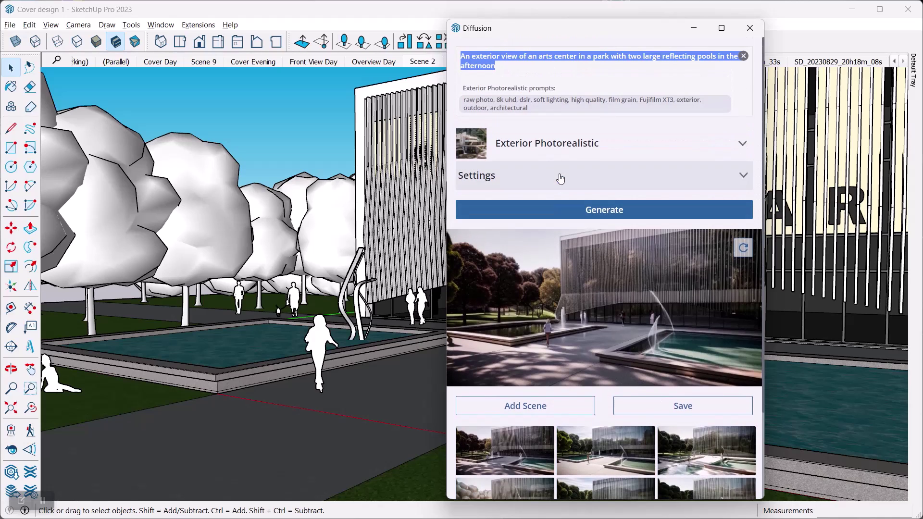
left_click(622, 172)
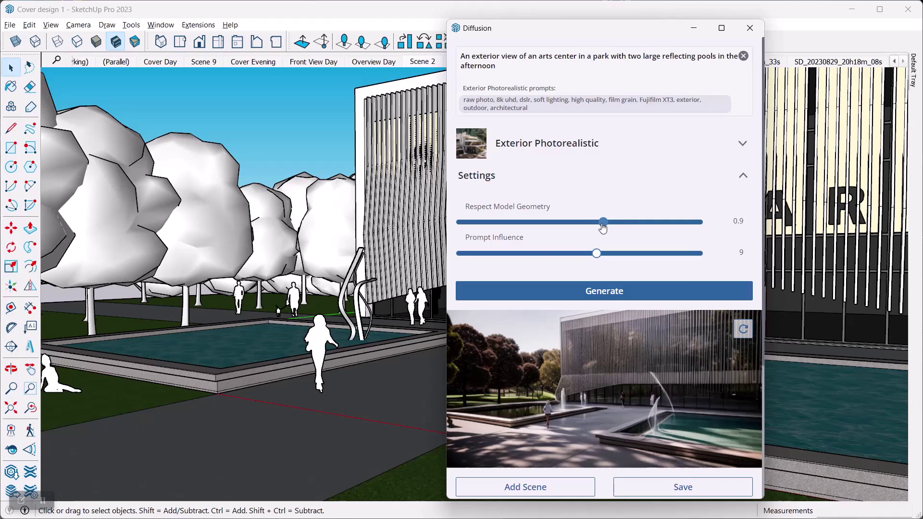
- Collapse the Diffusion generation settings, then move the panel right and close it
triple_click(520, 63)
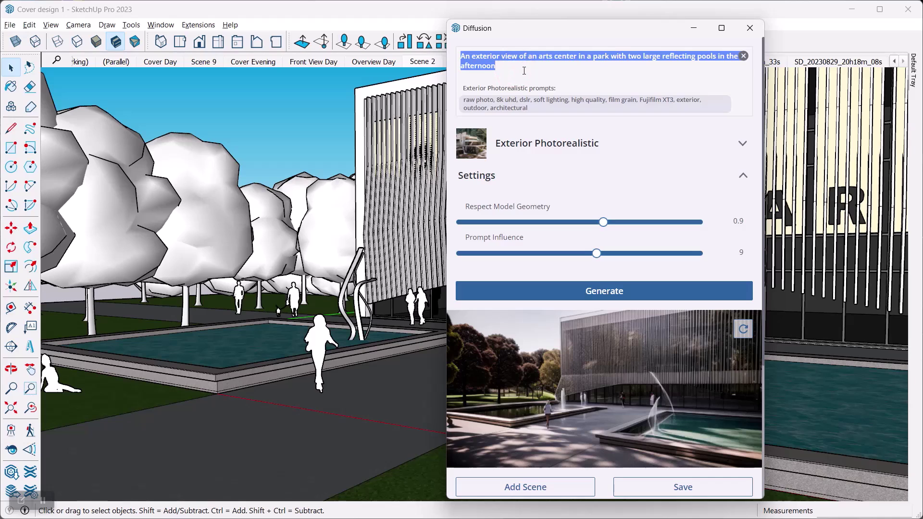
left_click(524, 71)
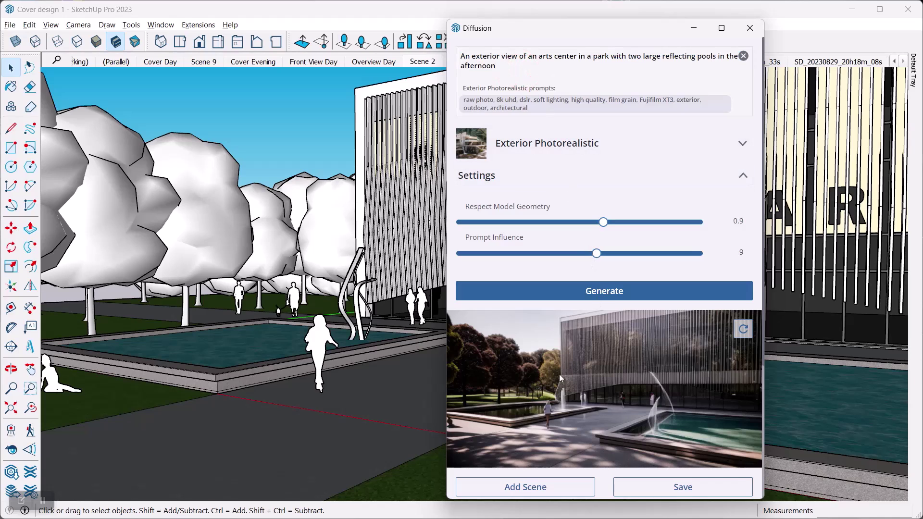
scroll(678, 310, "down", 3)
scroll(618, 273, "up", 3)
left_click(584, 181)
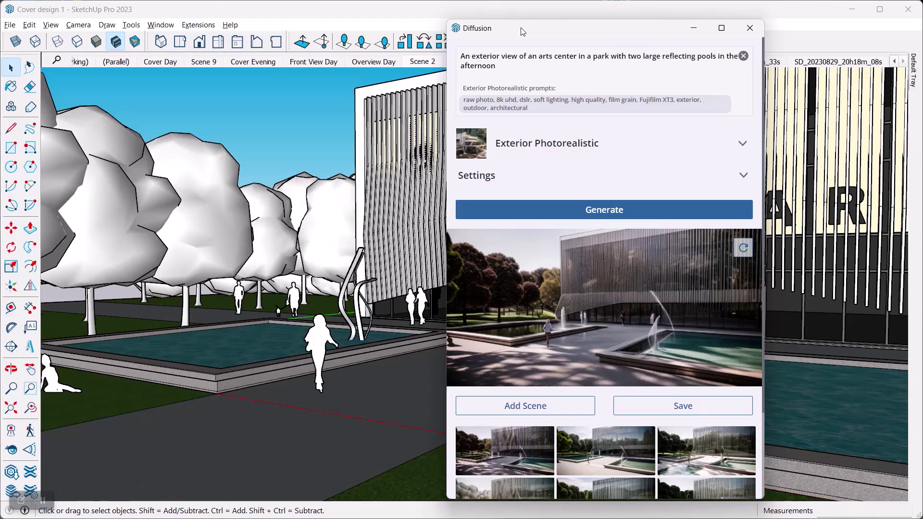
left_click_drag(554, 30, 638, 32)
left_click(837, 31)
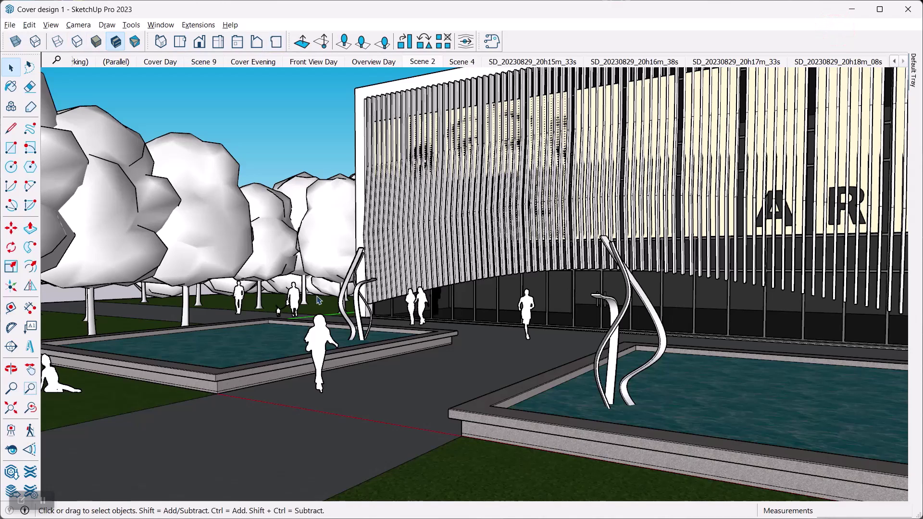
- Start a new model, discarding unsaved changes to Cover design 1
left_click(9, 26)
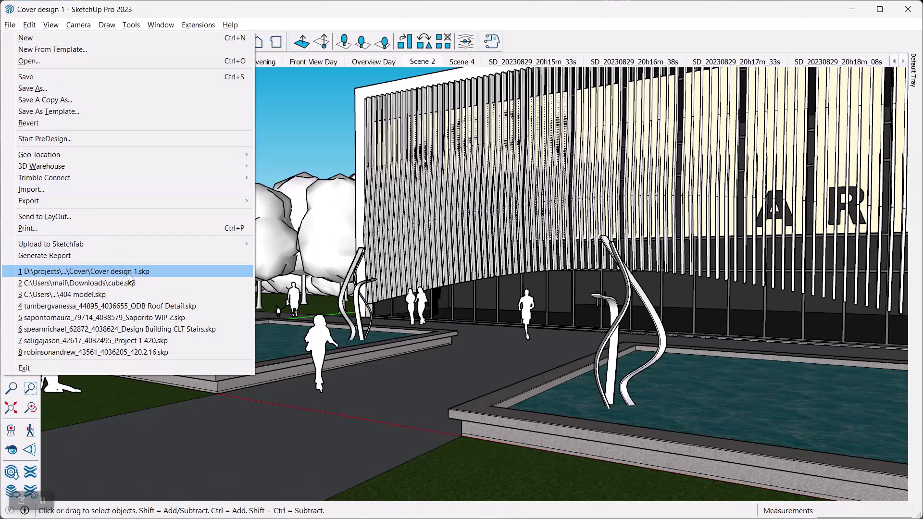
left_click(54, 39)
left_click(454, 281)
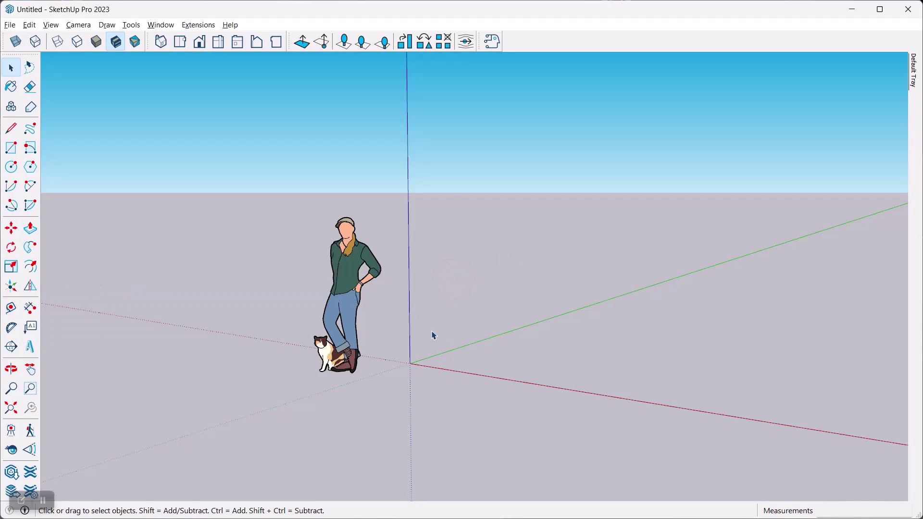
- Draw a 10' by 10' rectangle at the origin and push/pull it 10' into a cube
key("r")
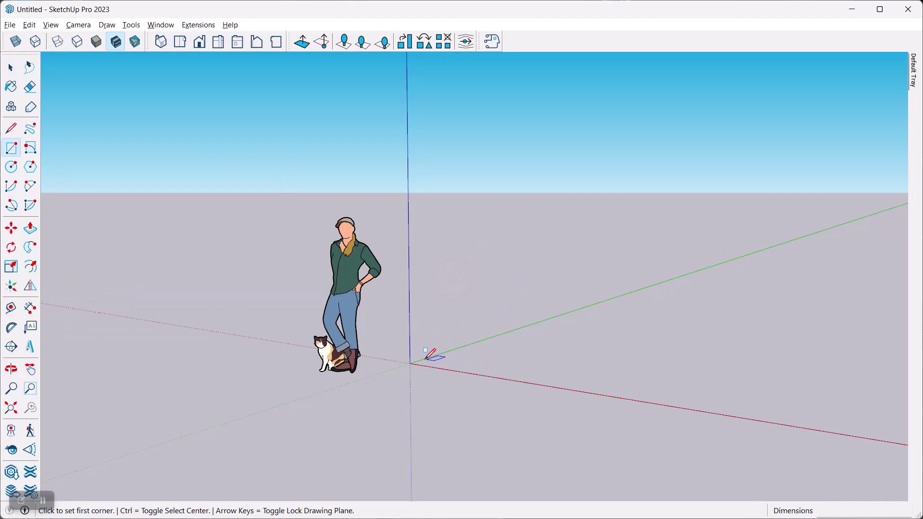
left_click(410, 363)
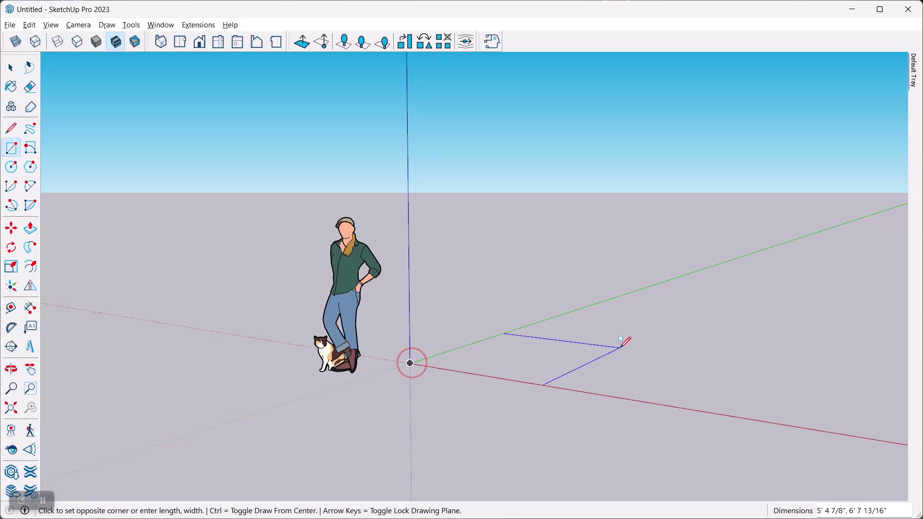
type("10',10")
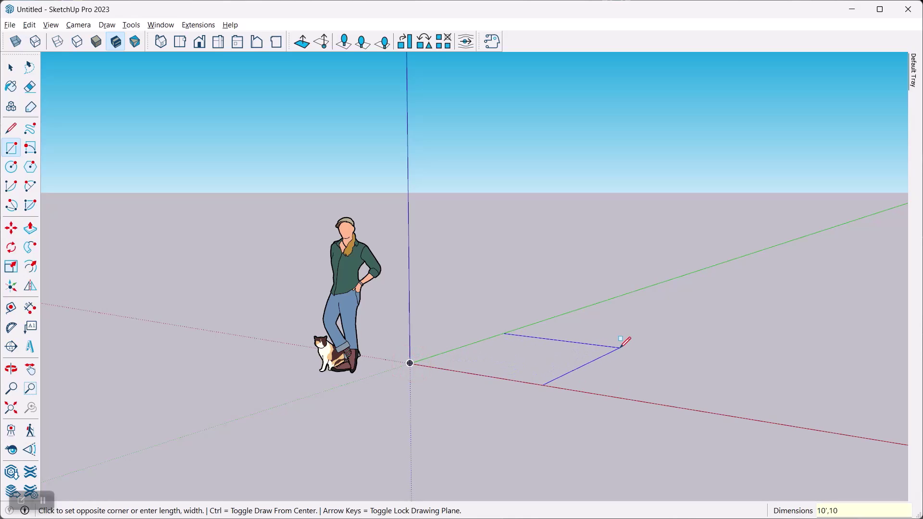
key("Return")
key("p")
left_click(612, 355)
type("10")
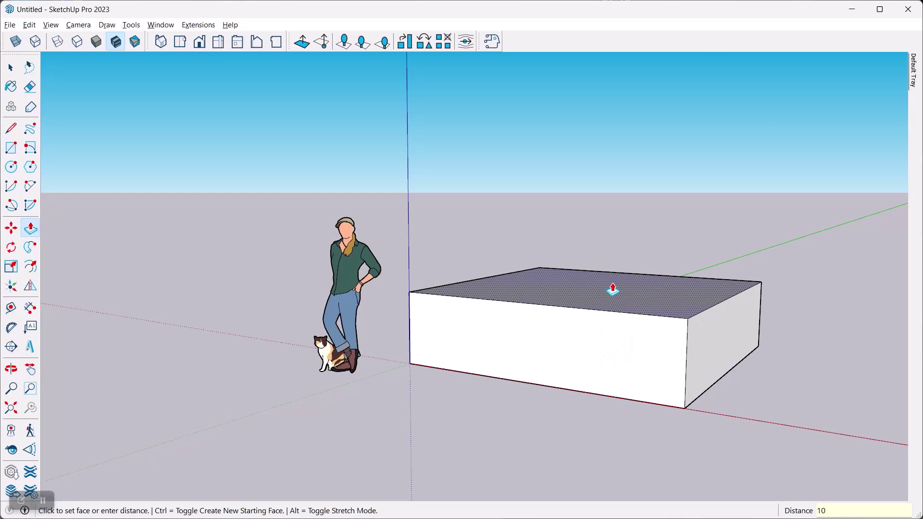
key("Return")
- Delete the person and cat figure, then orbit around the cube back to eye level
key("space")
left_click(351, 273)
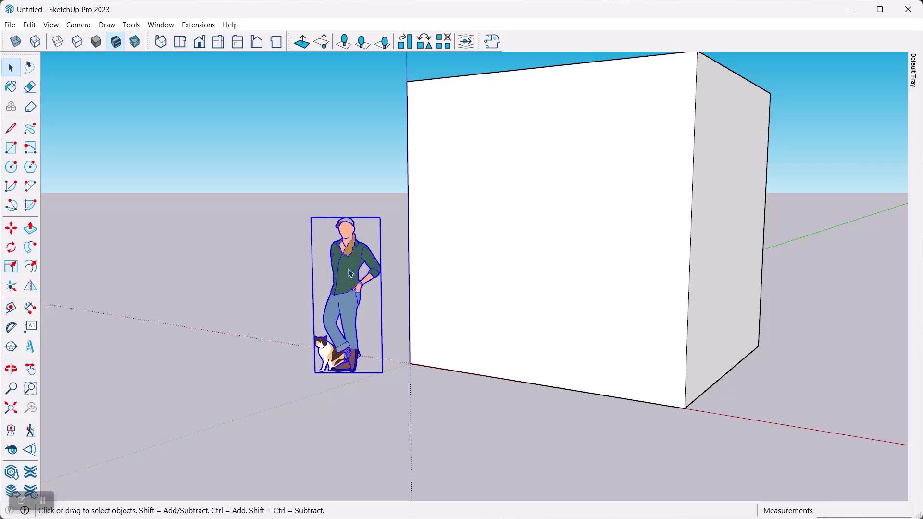
key("Delete")
middle_click_drag(467, 143, 432, 198)
scroll(385, 202, "down", 3)
scroll(544, 158, "up", 1)
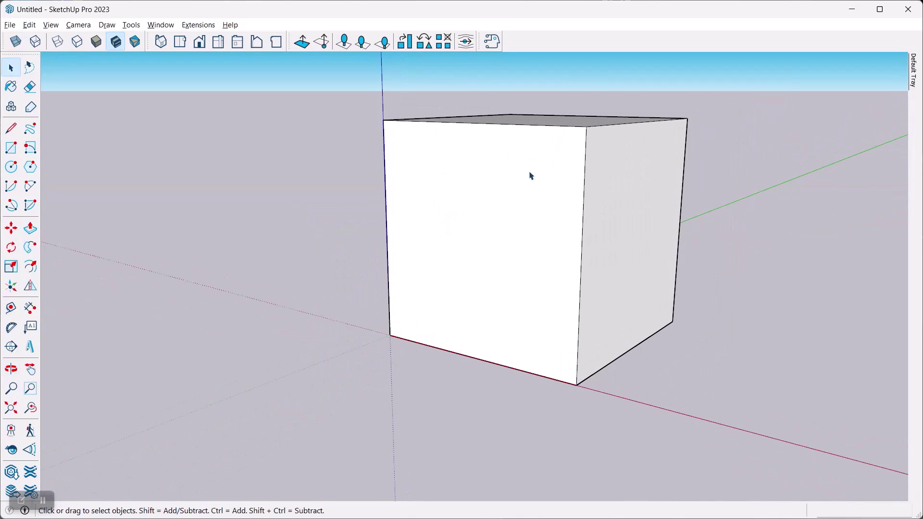
middle_click_drag(527, 169, 508, 204)
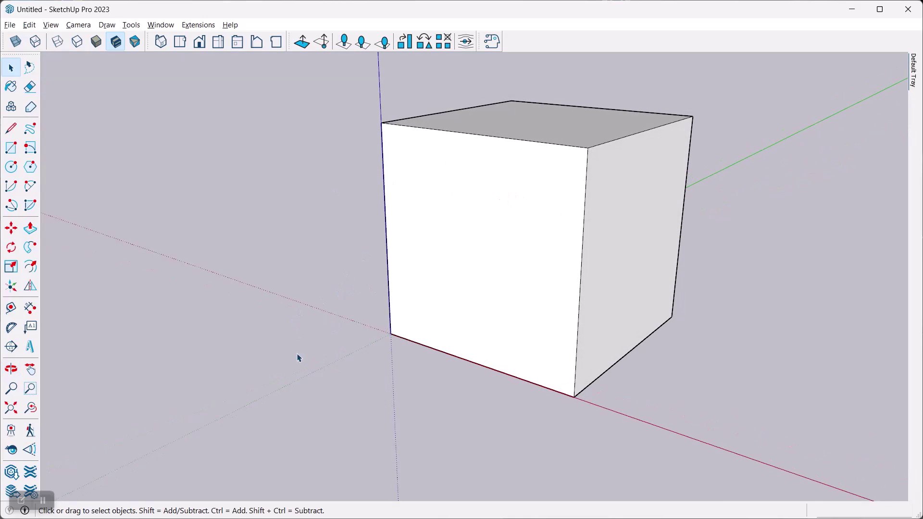
scroll(551, 290, "up", 1)
middle_click_drag(558, 266, 510, 291)
scroll(510, 292, "down", 2)
scroll(594, 202, "up", 2)
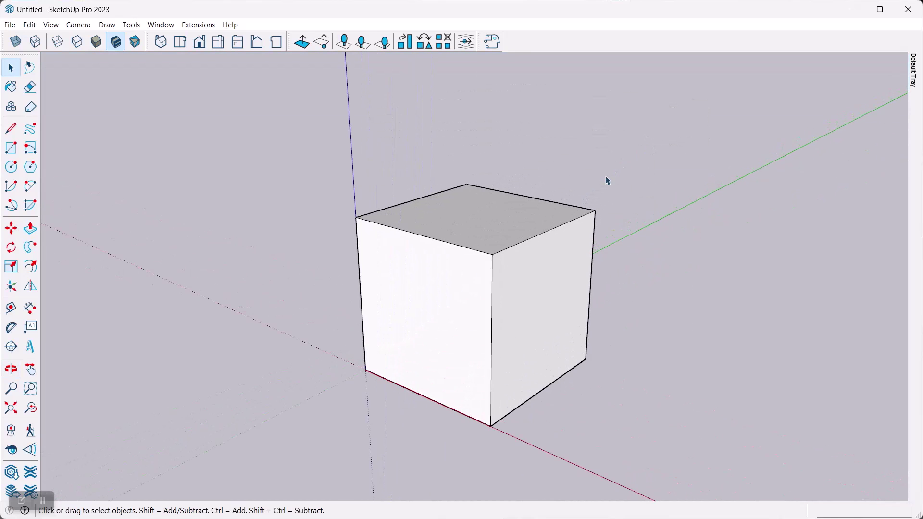
middle_click_drag(593, 202, 548, 229)
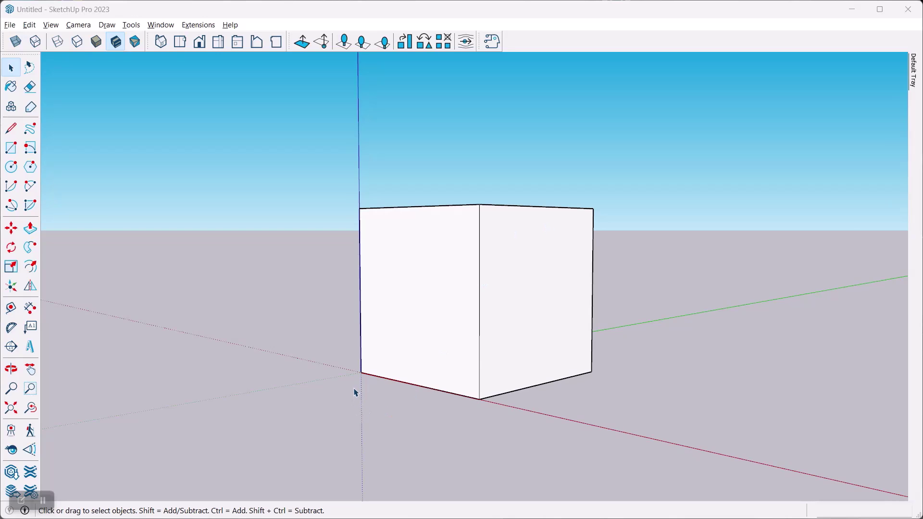
- Check Chrome's Blender default cube render challenge results, then switch windows again toward the forum
key("alt+Tab")
key("alt+Tab")
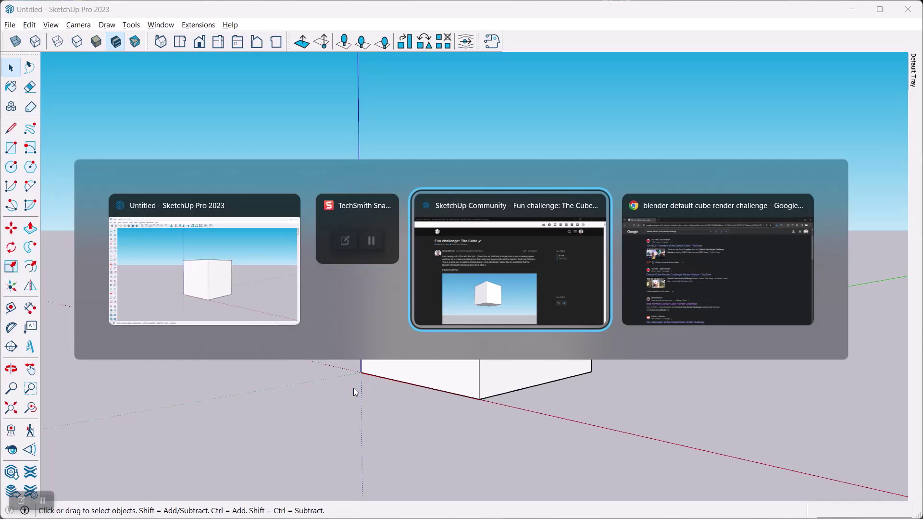
key("alt+Tab")
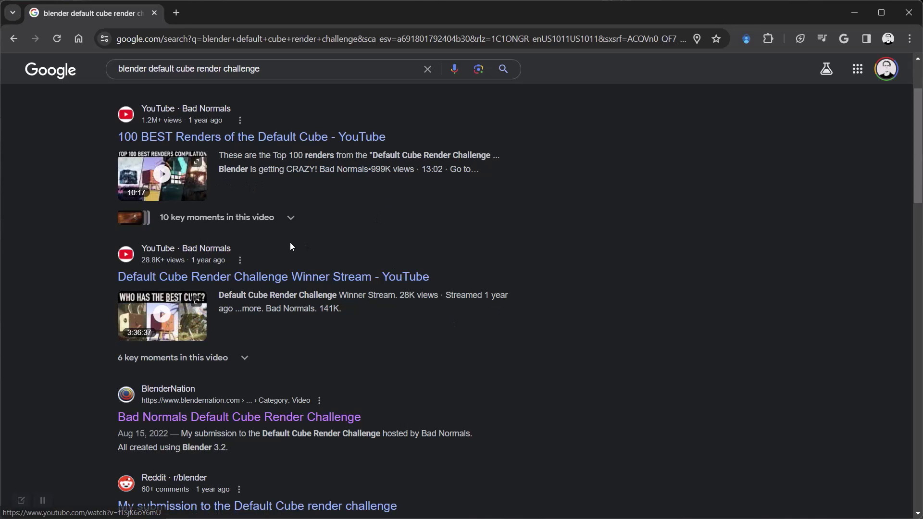
key("alt+Tab")
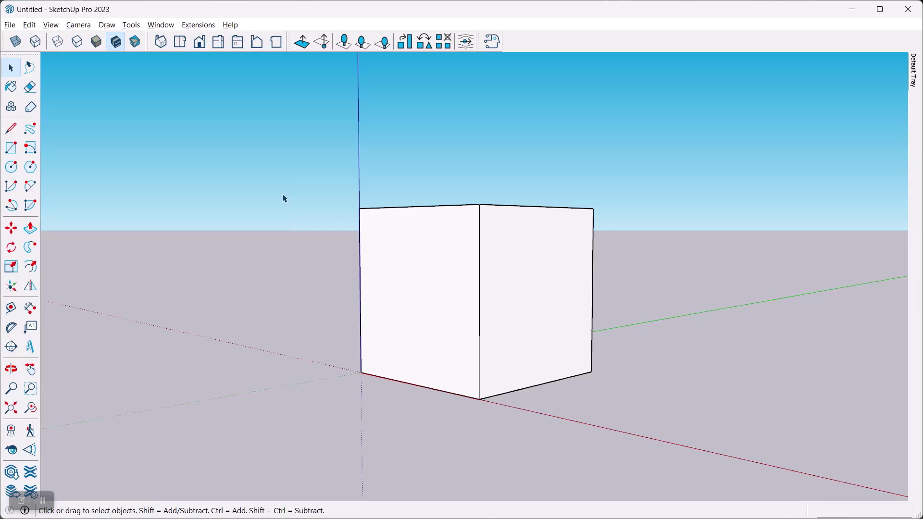
key("alt+Tab")
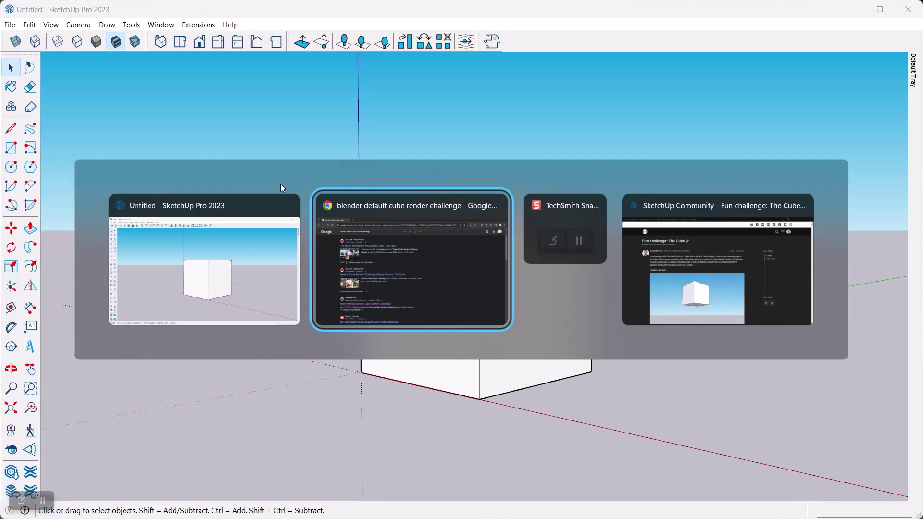
- Read the 'Fun challenge: The Cube' forum post, then call up the window list for SketchUp
key("Tab")
key("Tab")
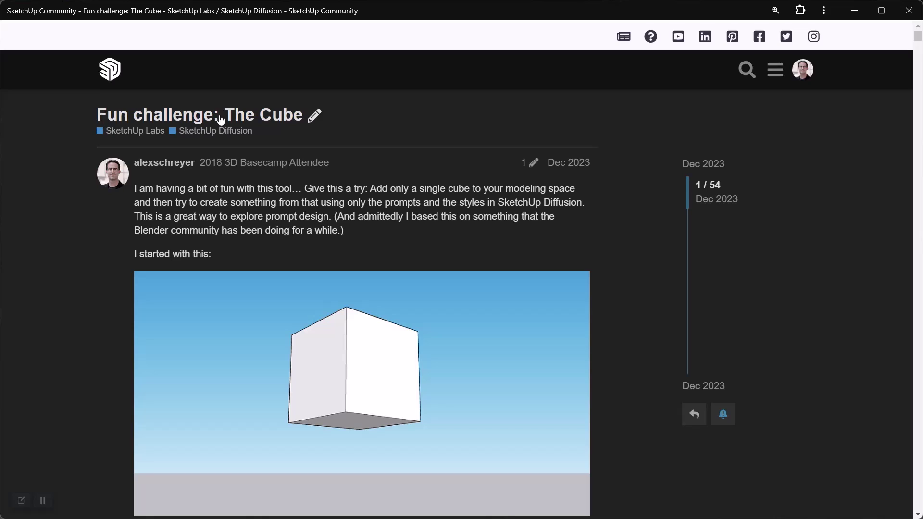
scroll(416, 231, "down", 1)
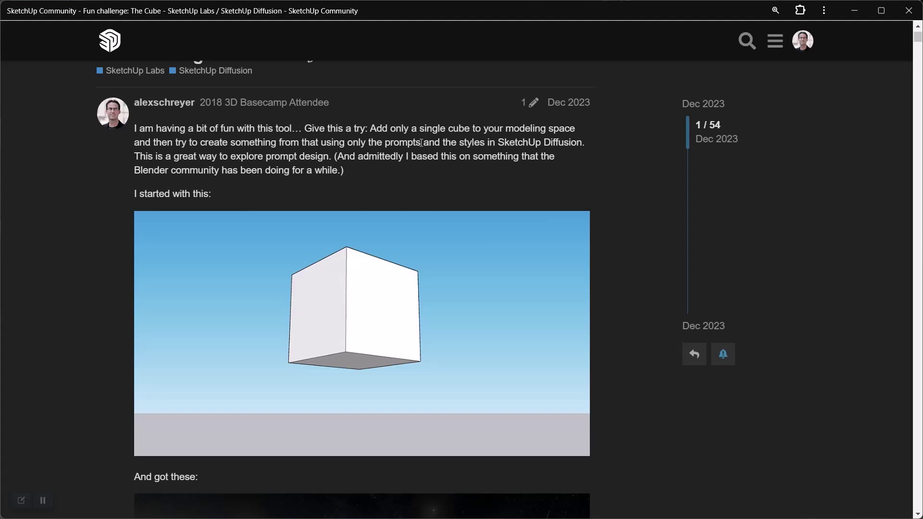
key("alt+Tab")
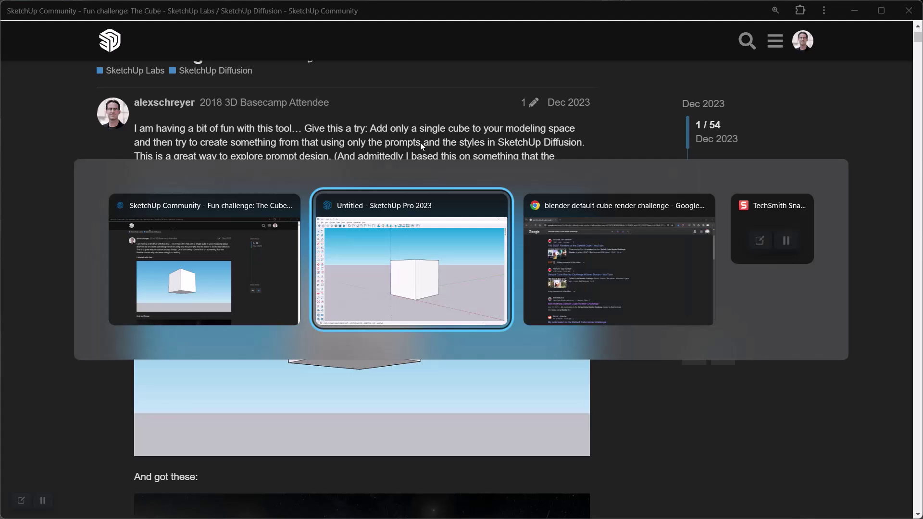
- Return to the untitled SketchUp model and orbit to look down onto the cube's top
left_click(427, 220)
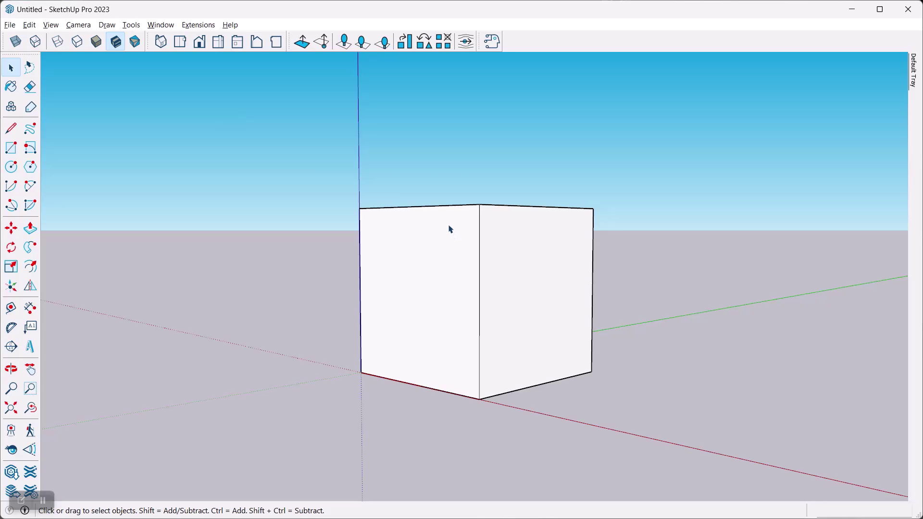
middle_click_drag(427, 175, 454, 236)
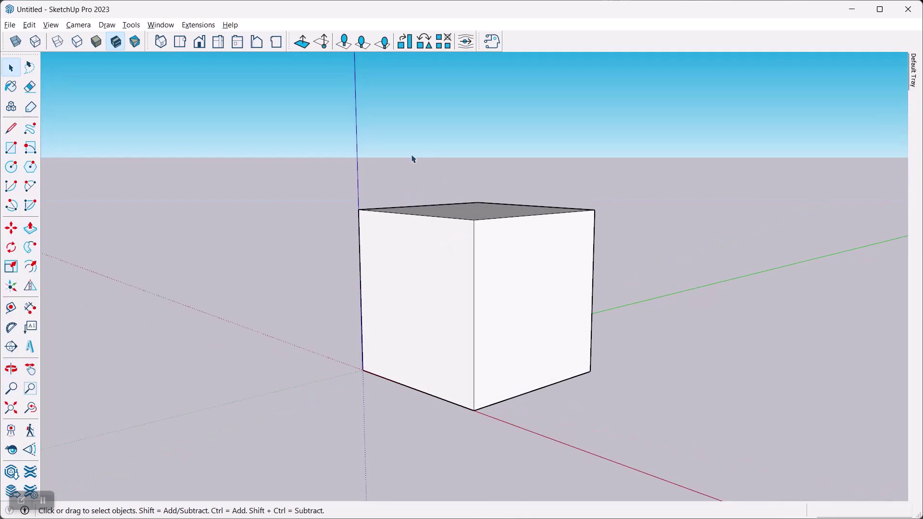
middle_click_drag(418, 166, 452, 189)
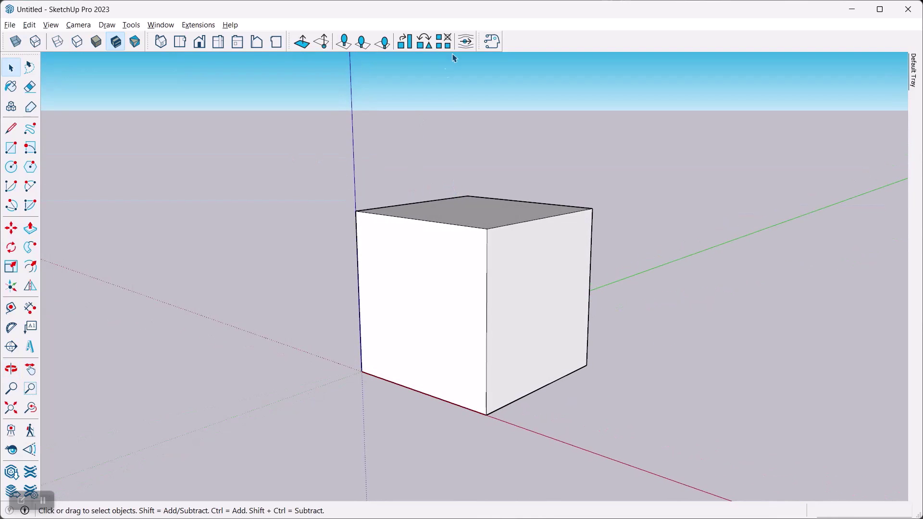
- Open Diffusion on the right, widen it, and choose the Exterior Photorealistic style
left_click(491, 46)
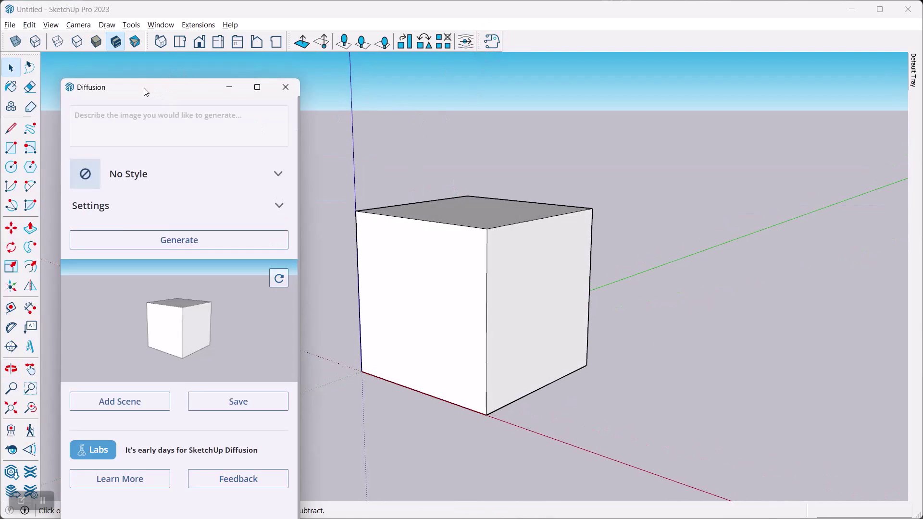
left_click_drag(146, 92, 688, 27)
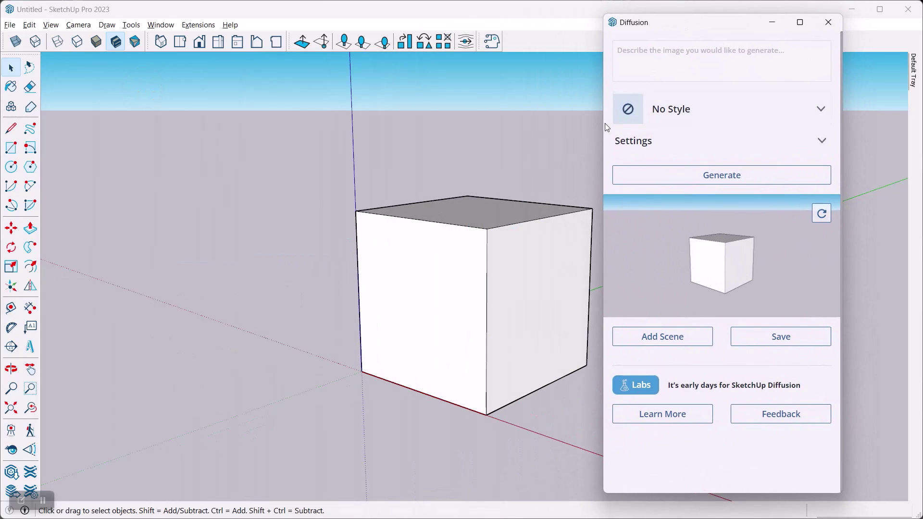
left_click_drag(601, 123, 523, 123)
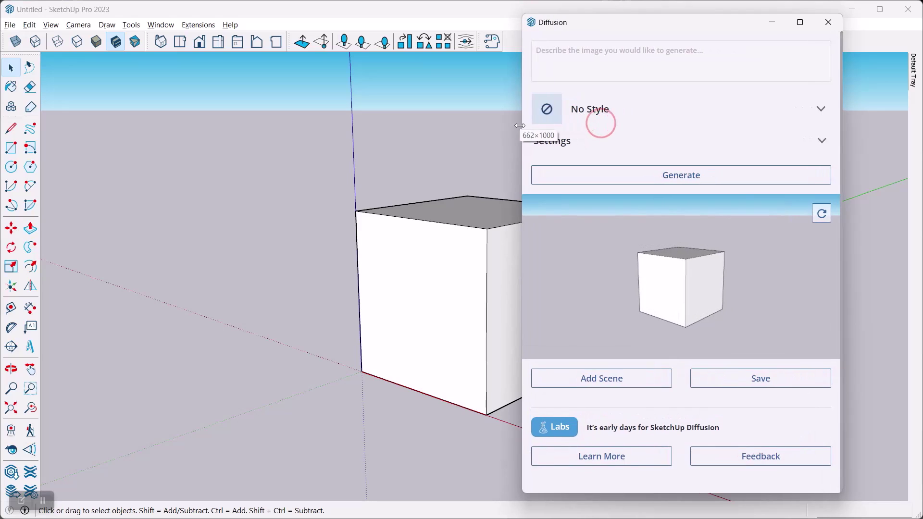
left_click(578, 107)
left_click(692, 192)
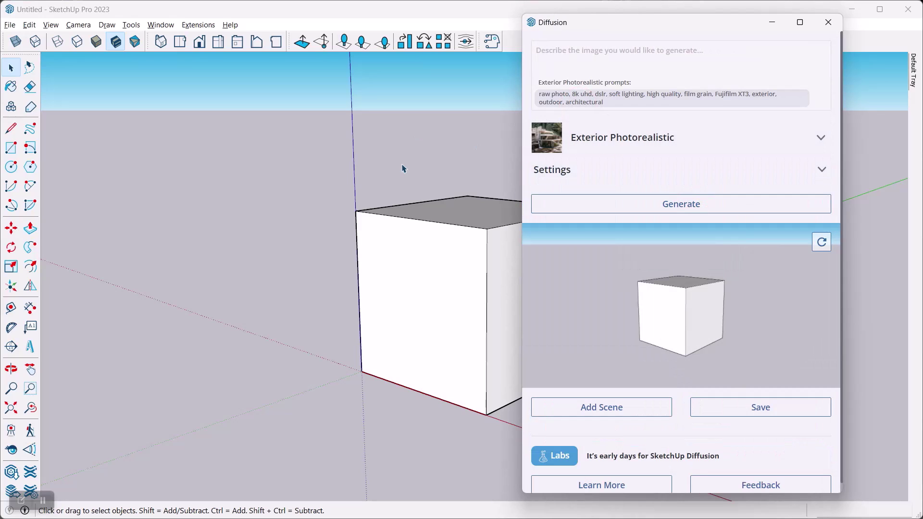
scroll(319, 210, "down", 1)
scroll(285, 228, "down", 1)
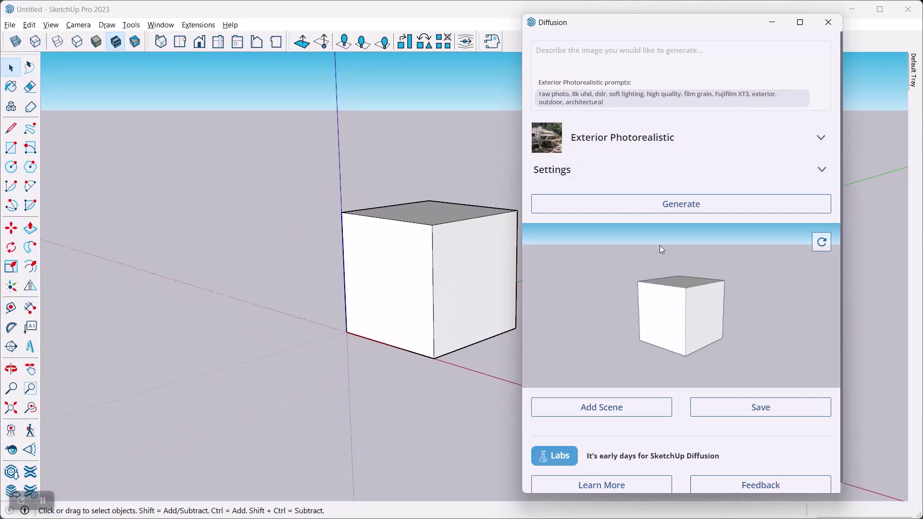
- Turn the cube to a better angle and enter the prompt 'A statue in a rainforest'
left_click(556, 53)
left_click(590, 42)
middle_click_drag(418, 182, 378, 199)
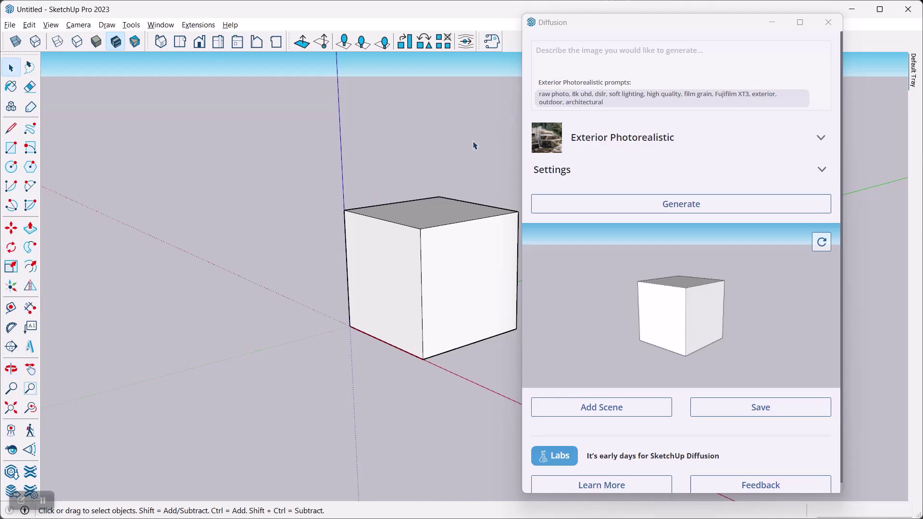
middle_click_drag(474, 146, 406, 157)
left_click(551, 53)
type("A statue in a rainforest")
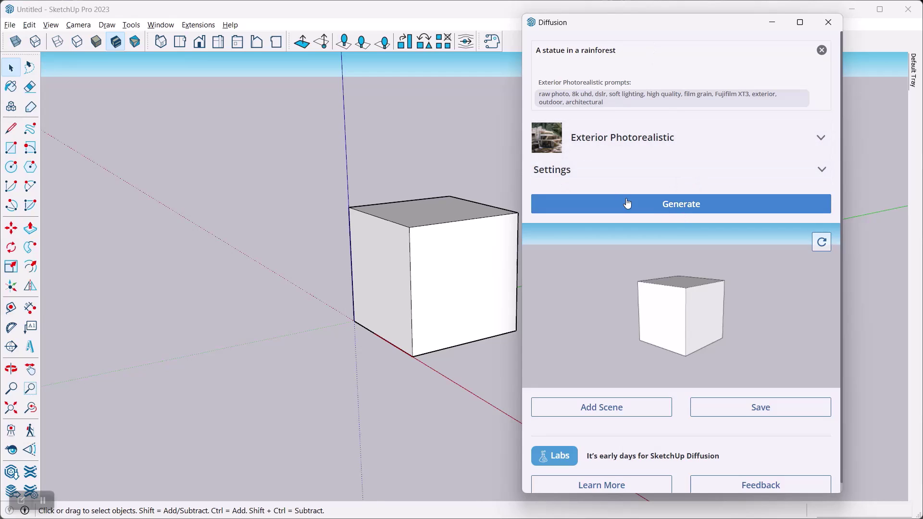
left_click(633, 168)
left_click(682, 168)
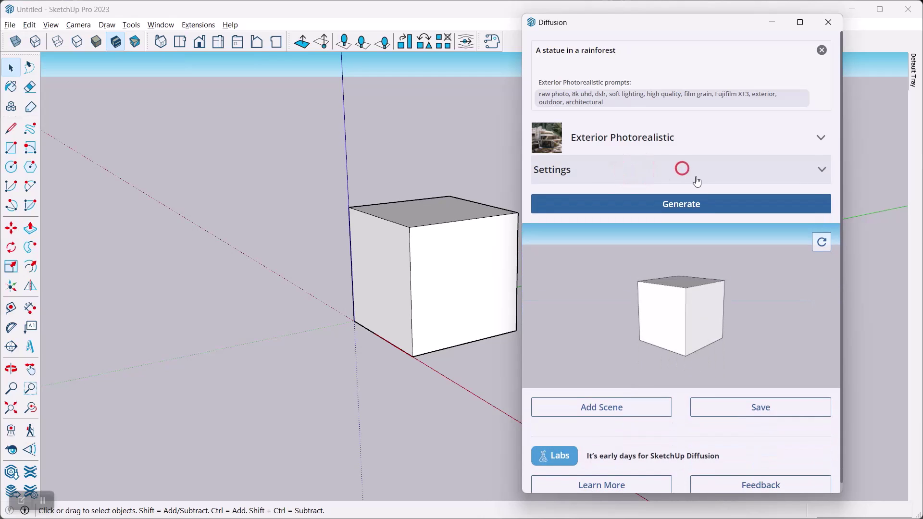
- Generate renders from the 'A statue in a rainforest' prompt
left_click(687, 205)
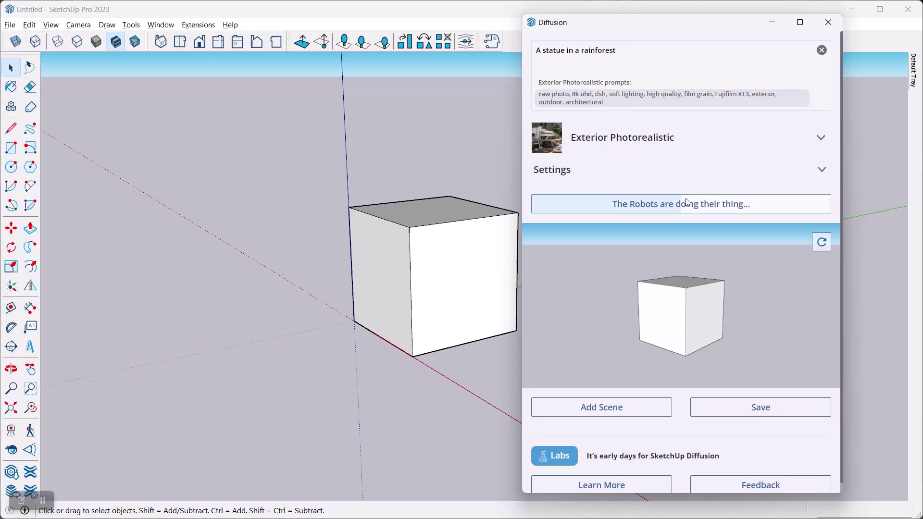
scroll(707, 217, "down", 1)
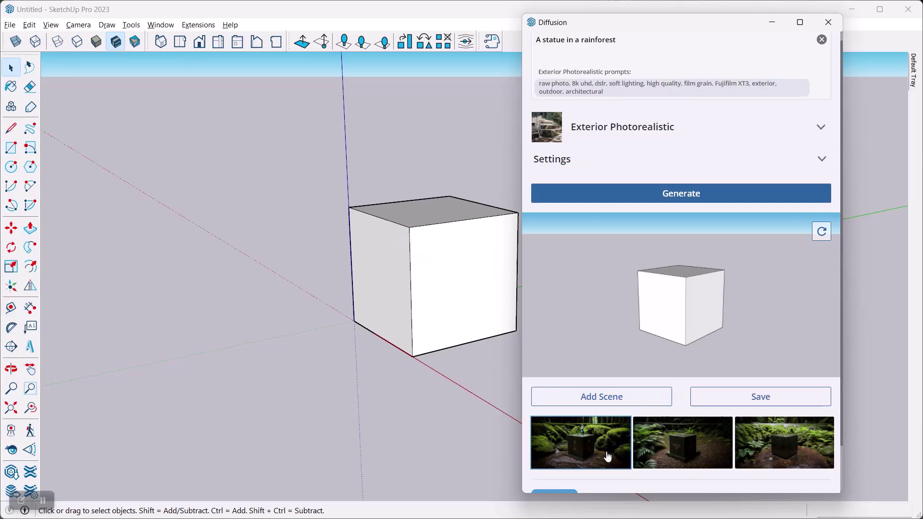
scroll(711, 334, "down", 1)
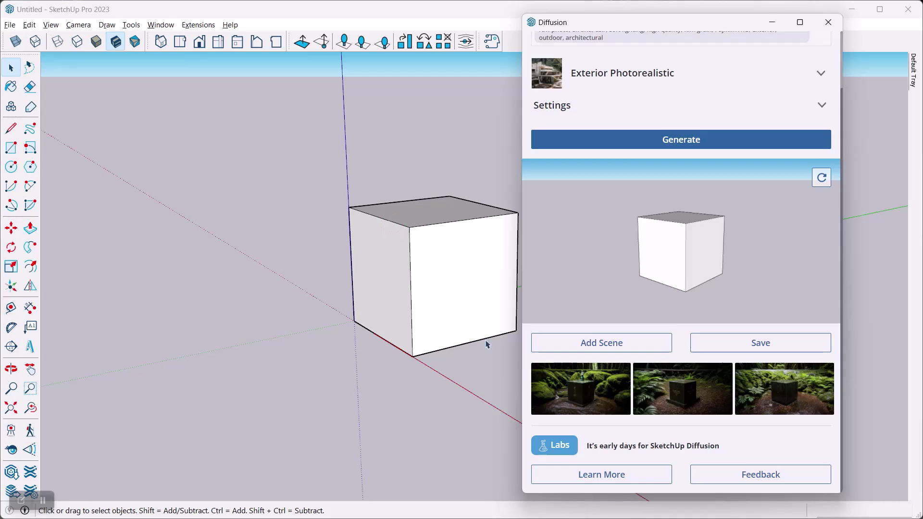
- Widen the panel and view each of the three renders, ending on the moss-and-statue image
left_click(575, 391)
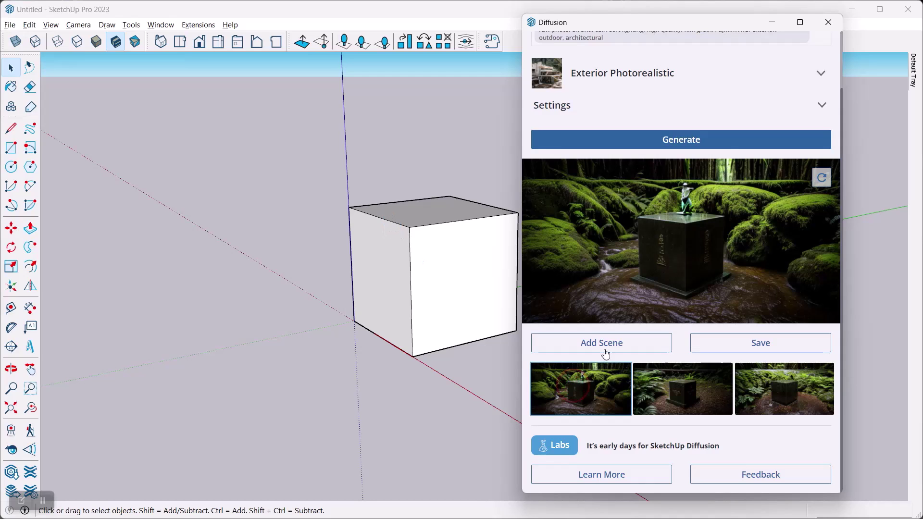
left_click_drag(521, 252, 393, 255)
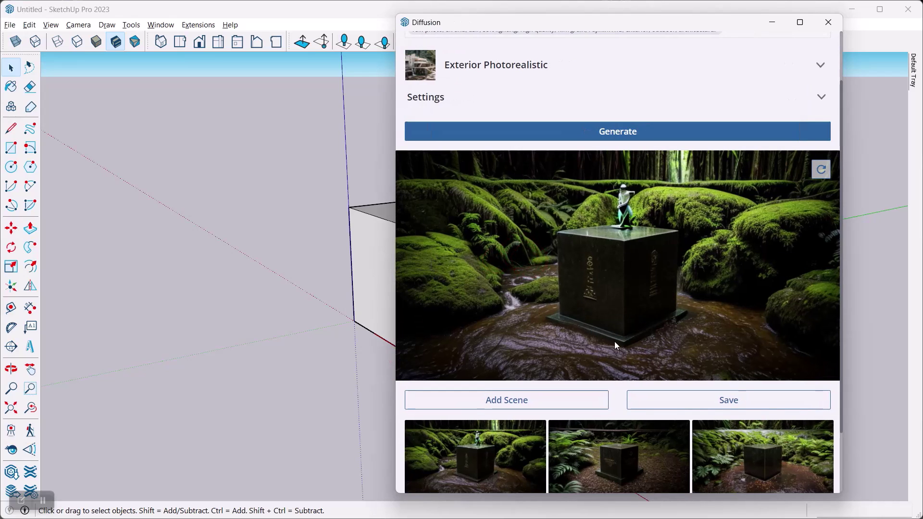
left_click(615, 451)
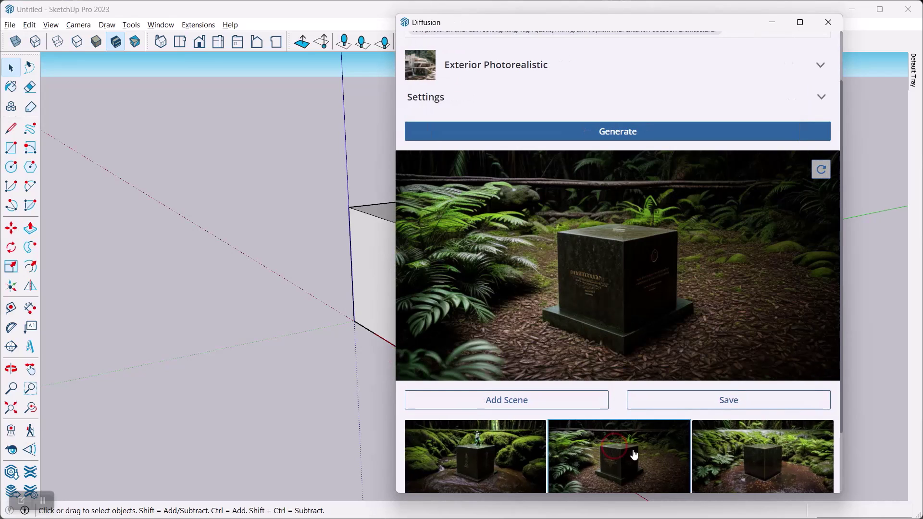
left_click(734, 462)
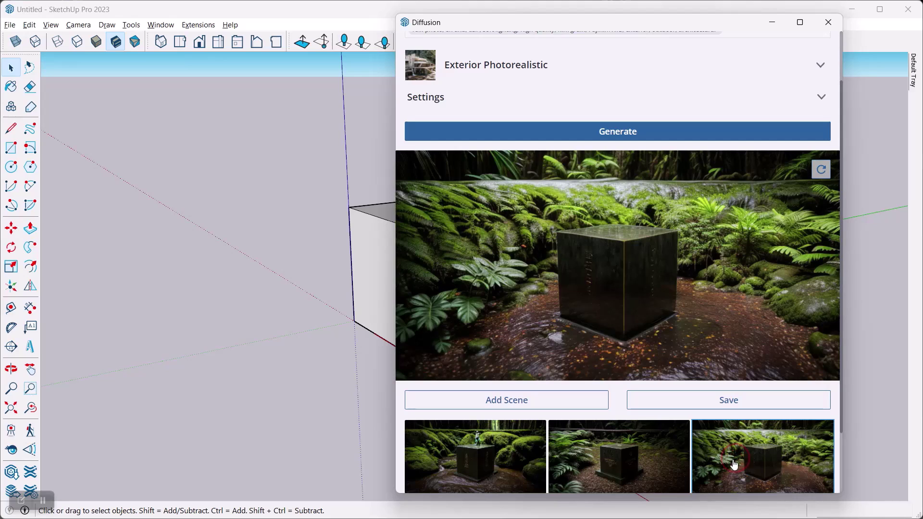
scroll(634, 271, "down", 1)
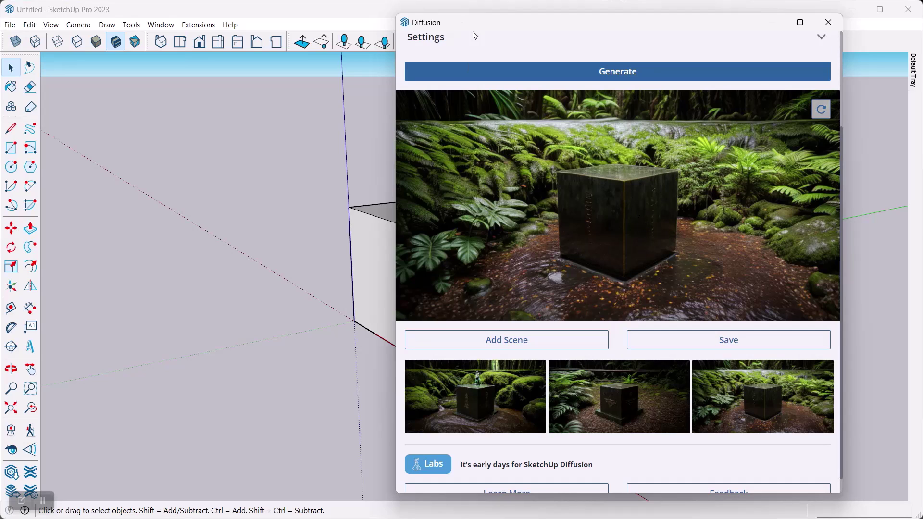
mouse_move(479, 28)
left_mouse_down()
mouse_move(474, 21)
mouse_move(478, 30)
left_mouse_up()
left_click(579, 387)
left_click(508, 398)
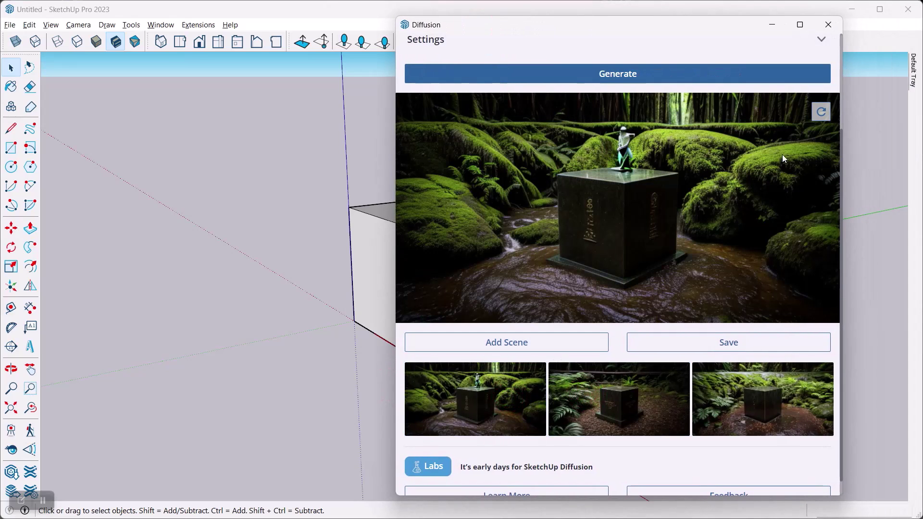
- Orbit to see the cube from below against the sky and refresh Diffusion's input view
left_click_drag(505, 29, 631, 26)
mouse_move(404, 289)
middle_mouse_down()
mouse_move(398, 334)
mouse_move(398, 200)
middle_mouse_up()
scroll(292, 187, "down", 2)
scroll(406, 224, "up", 5)
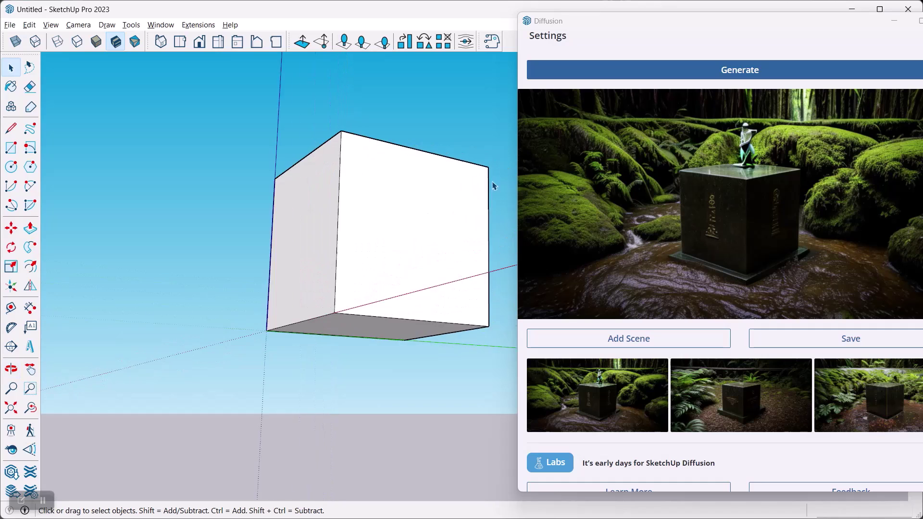
mouse_move(321, 306)
middle_mouse_down()
mouse_move(303, 285)
mouse_move(332, 257)
middle_mouse_up()
left_click_drag(606, 22, 367, 101)
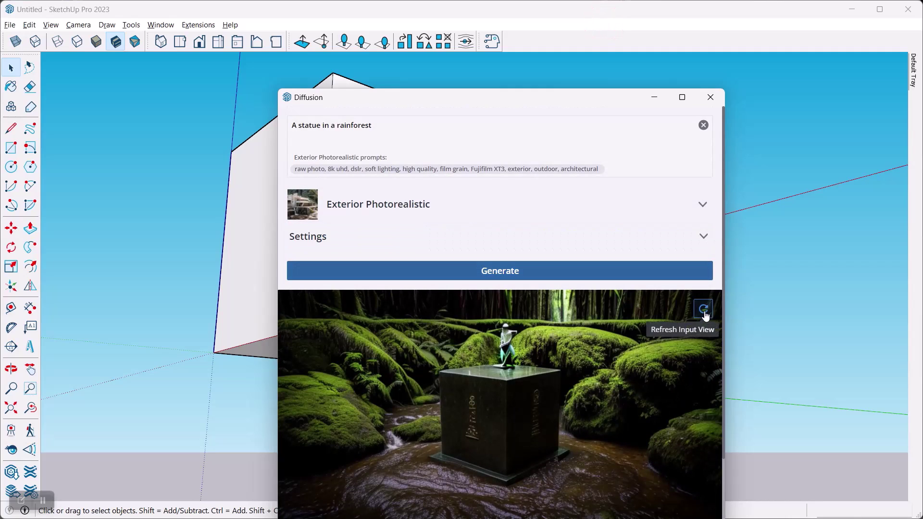
left_click(704, 312)
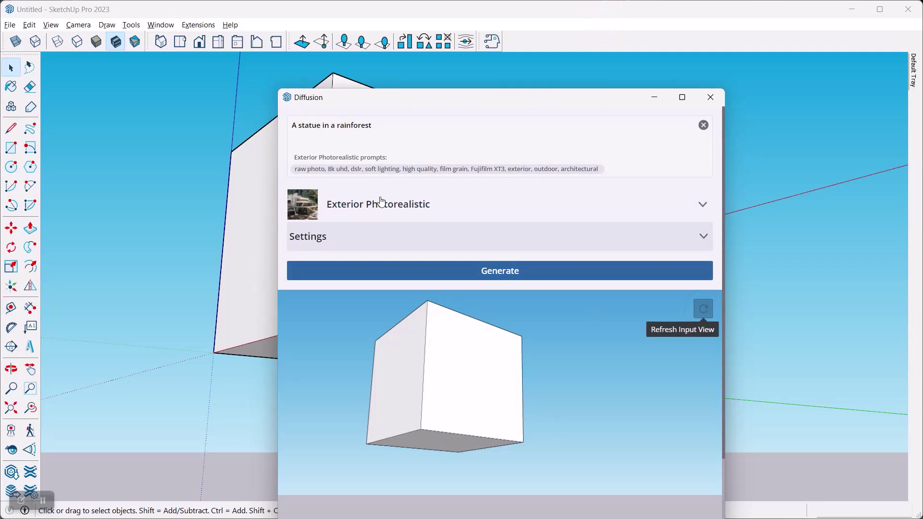
- Retype the prompt as 'An invading spaceship', generate, and move the panel up and right
left_click_drag(394, 123, 296, 131)
type("n invading spaceship")
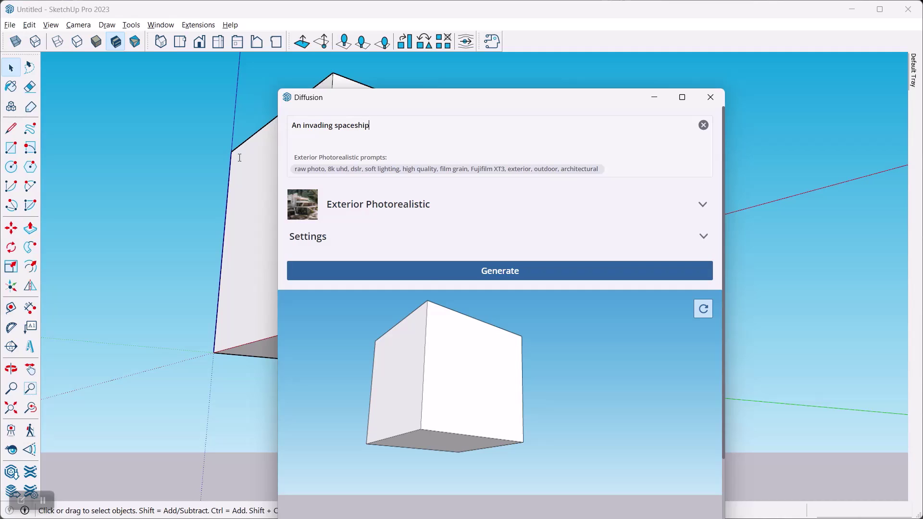
left_click(462, 273)
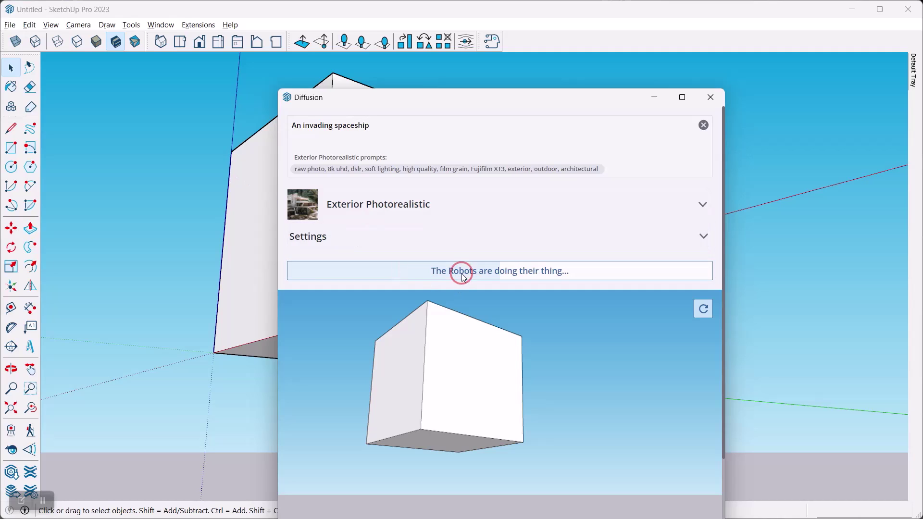
left_click_drag(501, 99, 604, 26)
scroll(615, 207, "down", 3)
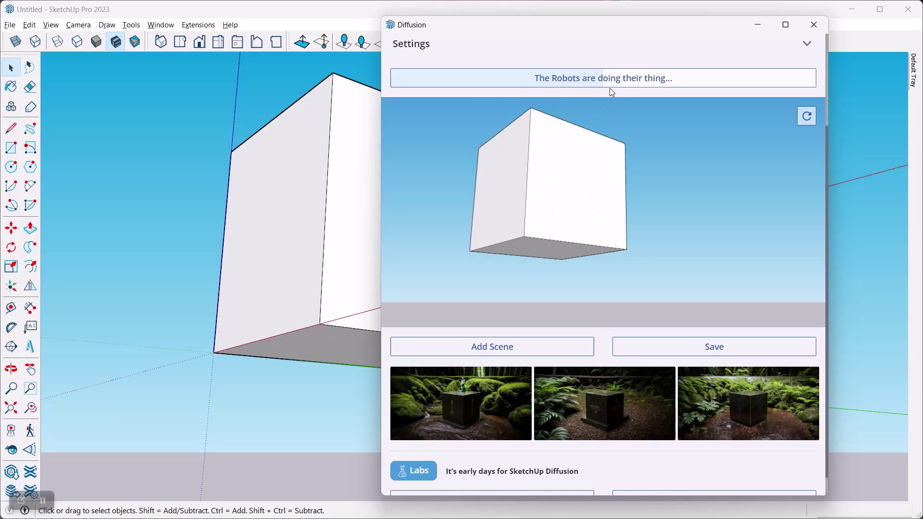
scroll(487, 116, "up", 3)
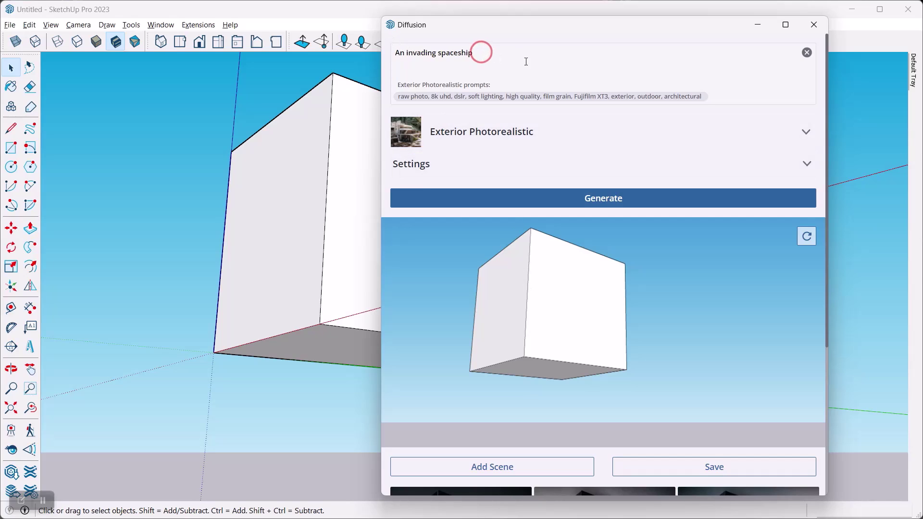
- Move the Diffusion panel right and enlarge the second spaceship render
scroll(517, 115, "down", 5)
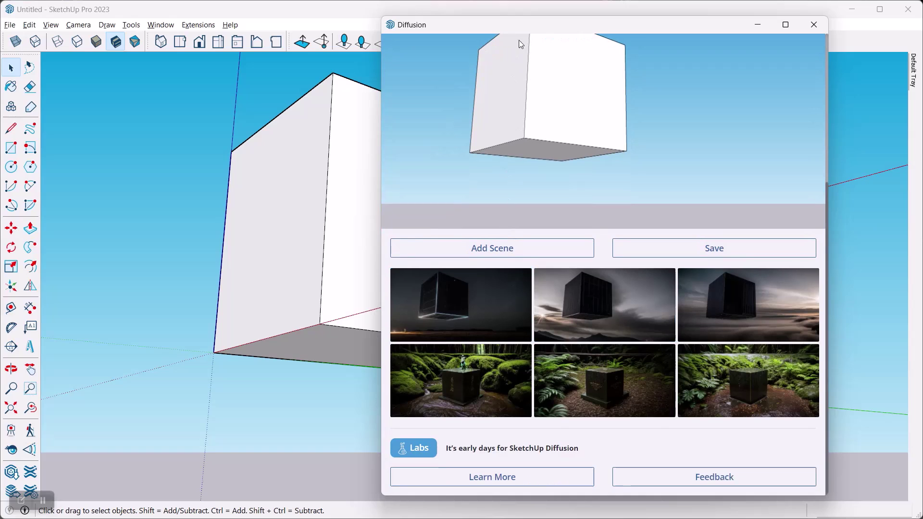
left_click_drag(525, 30, 592, 30)
left_click(635, 318)
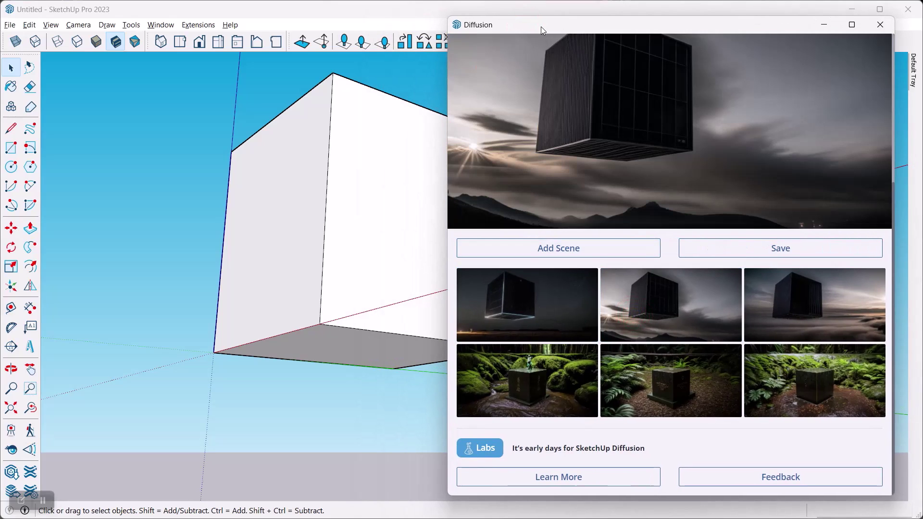
- View the third and first spaceship renders, then switch back to the forum
left_click_drag(541, 26, 494, 37)
scroll(507, 175, "up", 2)
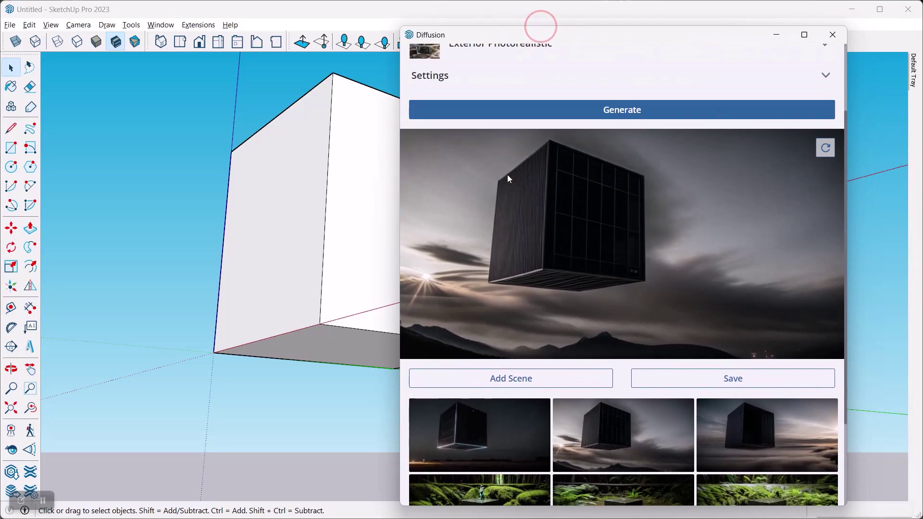
left_click(742, 447)
left_click(515, 446)
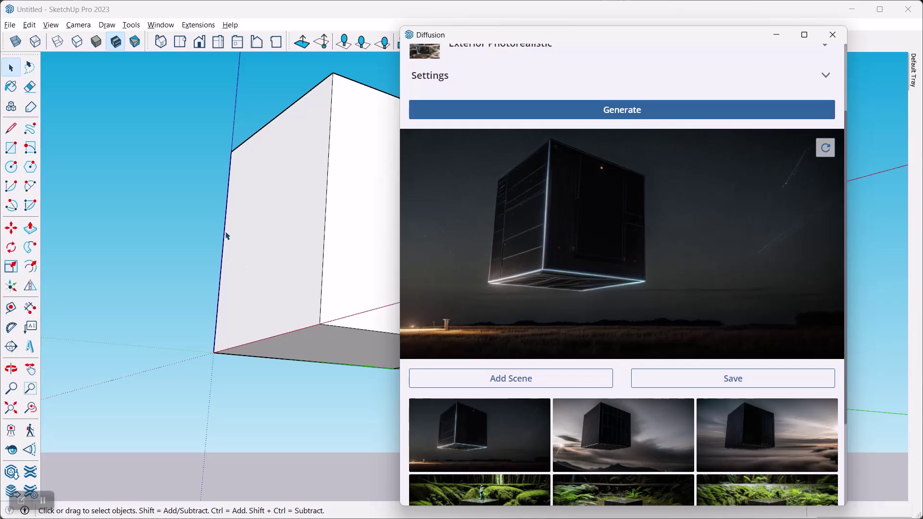
key("alt+Tab")
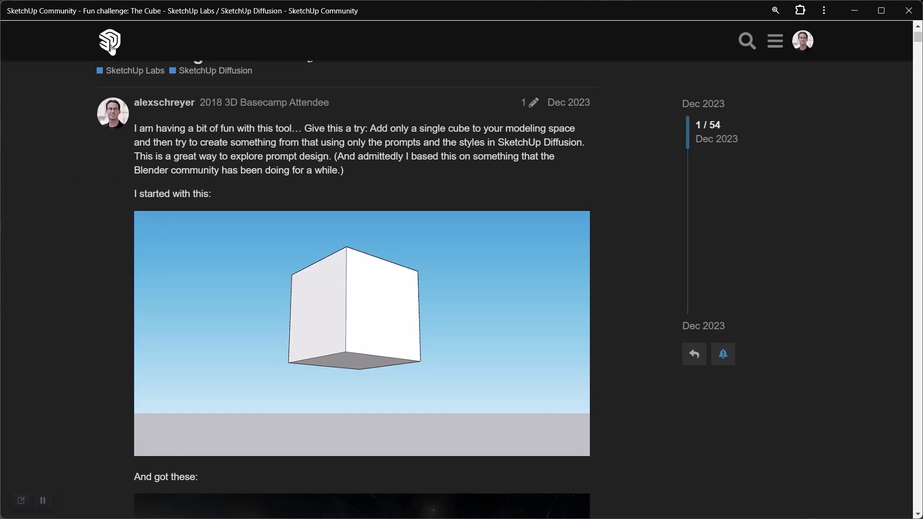
- Read the Cube thread down to post 4 and highlight the ice cube's prompt text
scroll(195, 191, "down", 2)
scroll(195, 191, "down", 1)
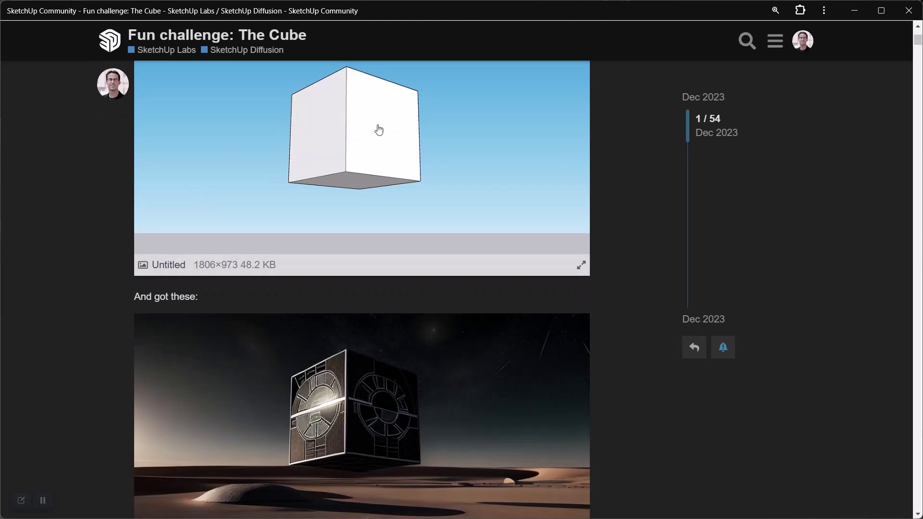
scroll(384, 236, "down", 4)
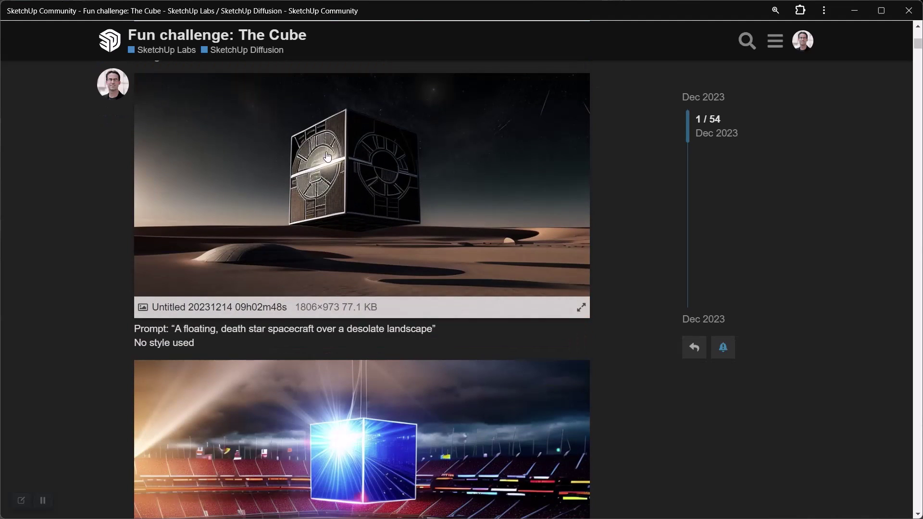
scroll(76, 324, "down", 5)
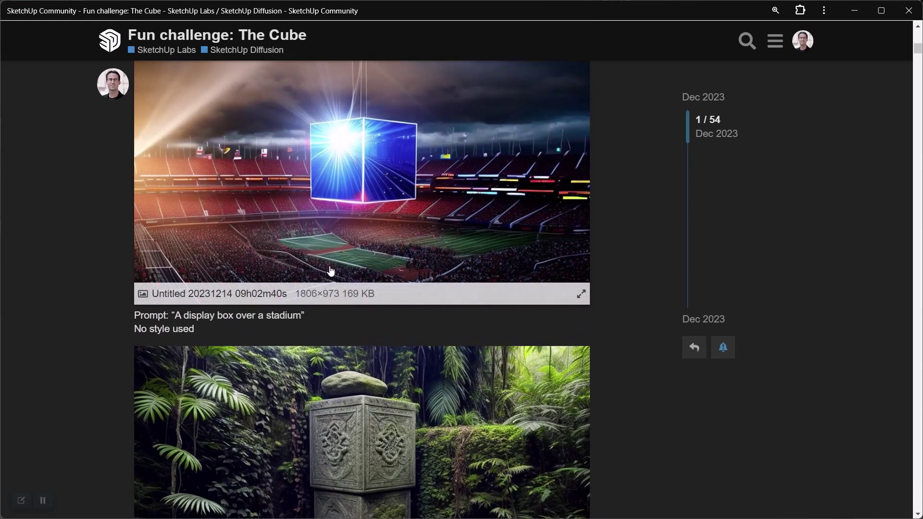
scroll(89, 270, "down", 3)
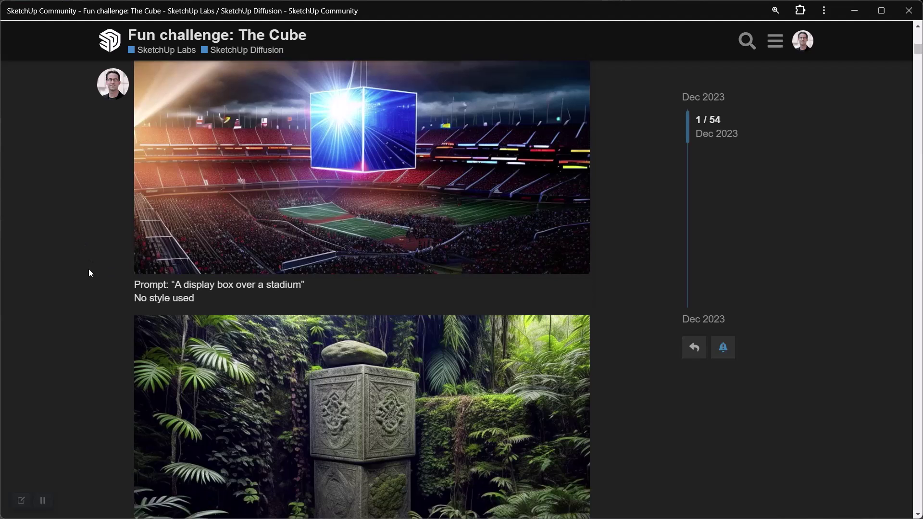
scroll(82, 261, "down", 1)
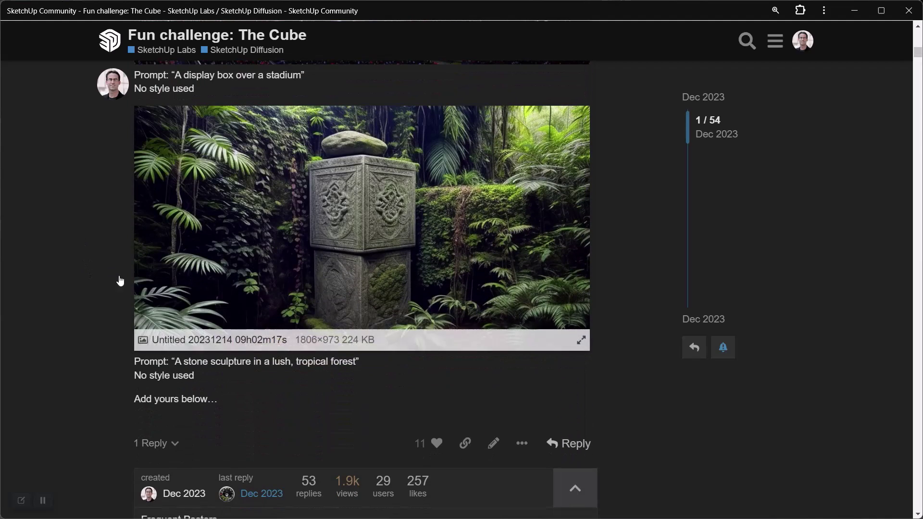
scroll(79, 236, "down", 1)
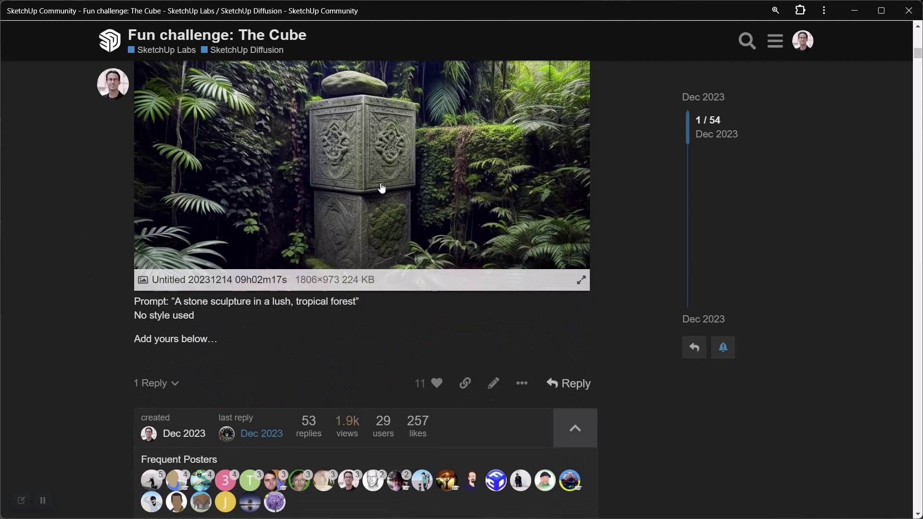
scroll(373, 188, "down", 3)
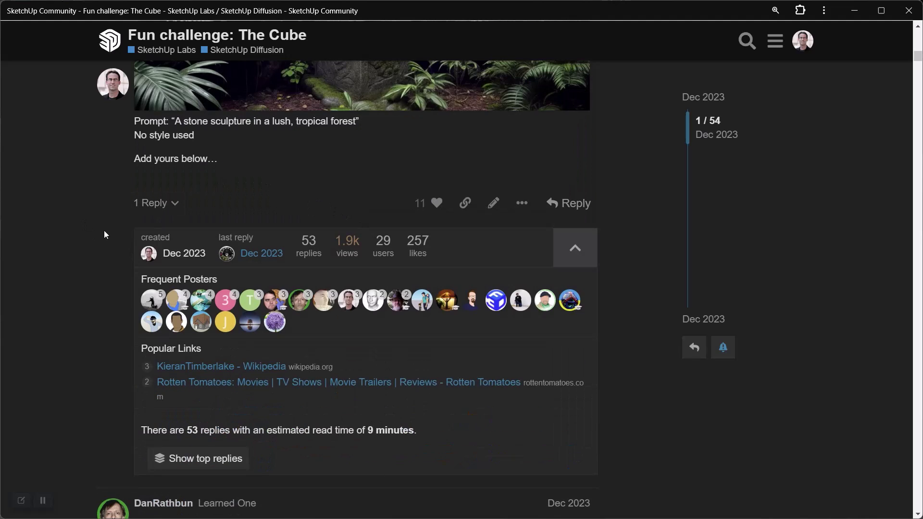
scroll(106, 237, "down", 7)
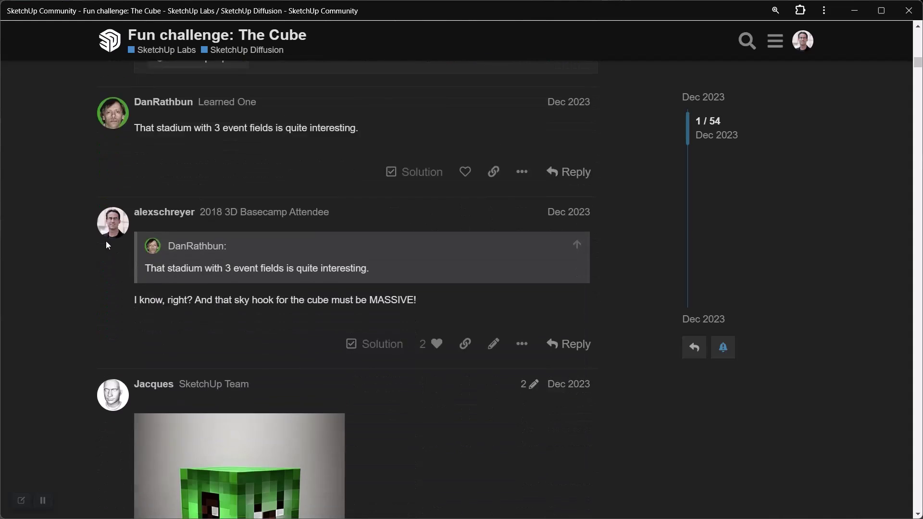
scroll(106, 242, "down", 5)
scroll(105, 244, "up", 1)
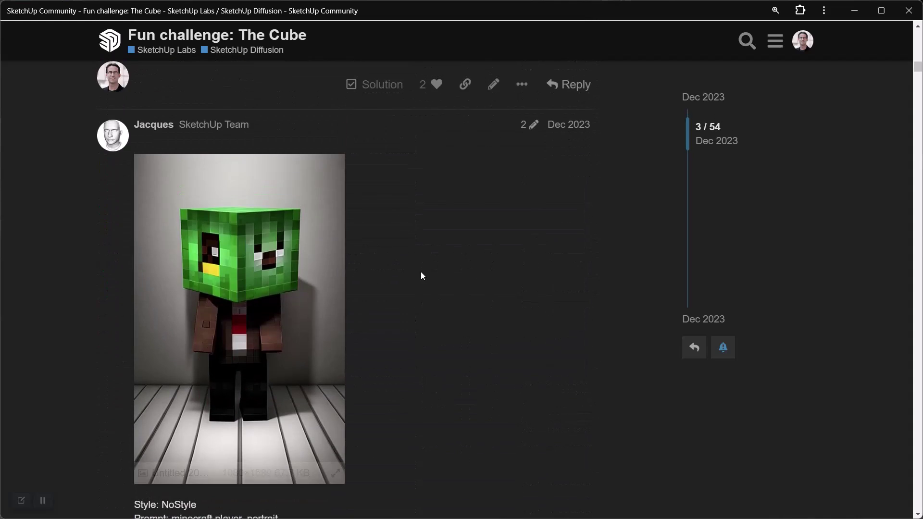
scroll(426, 271, "down", 6)
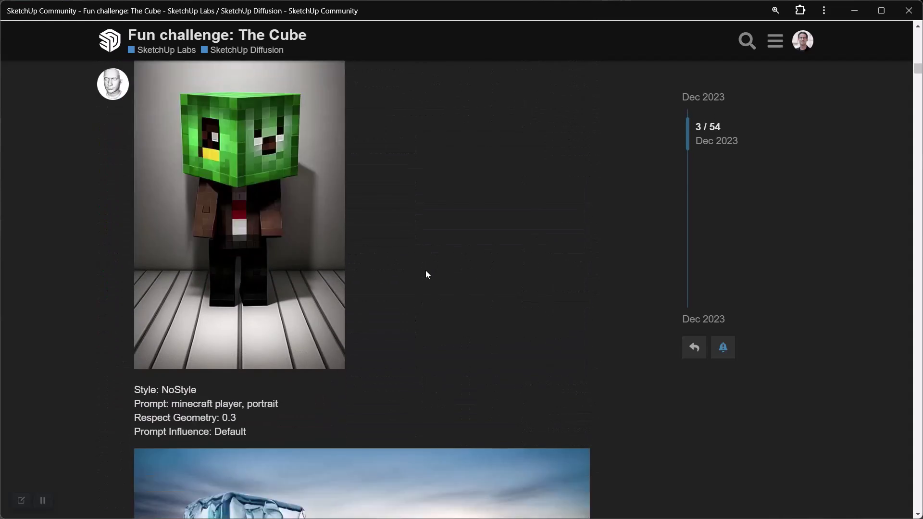
scroll(346, 262, "down", 1)
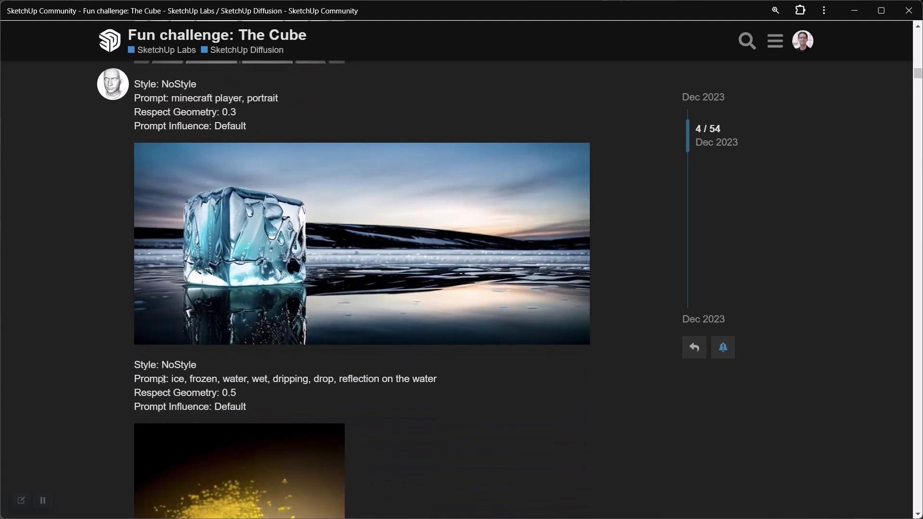
left_click_drag(173, 380, 447, 378)
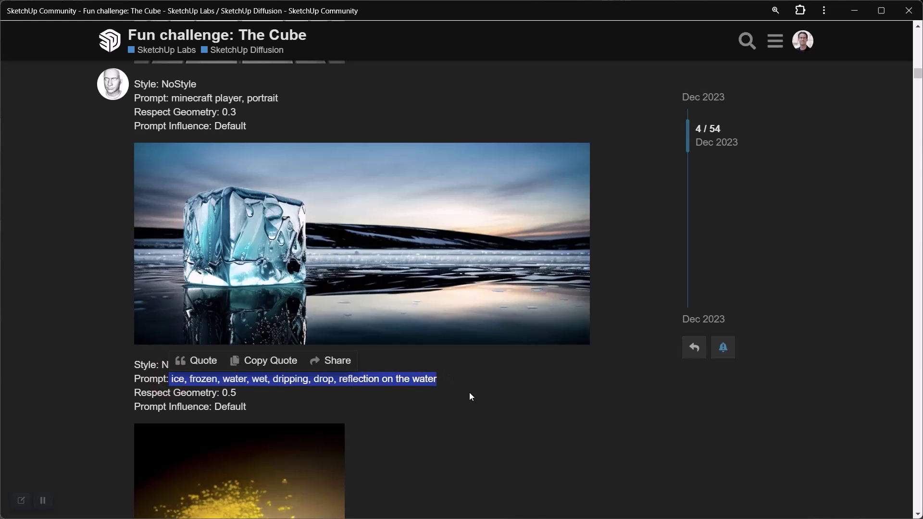
- Clear the selection and read on through the Monolith and Hotel California replies
left_click(40, 249)
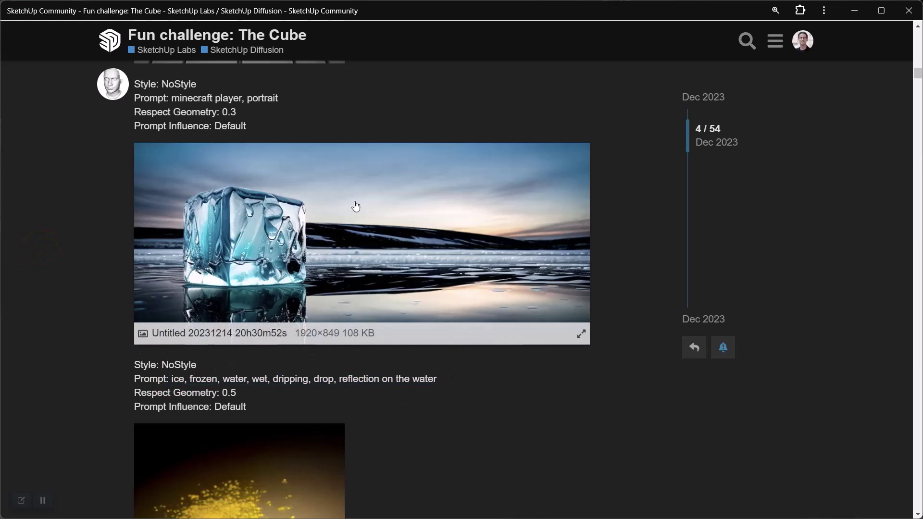
scroll(471, 239, "down", 5)
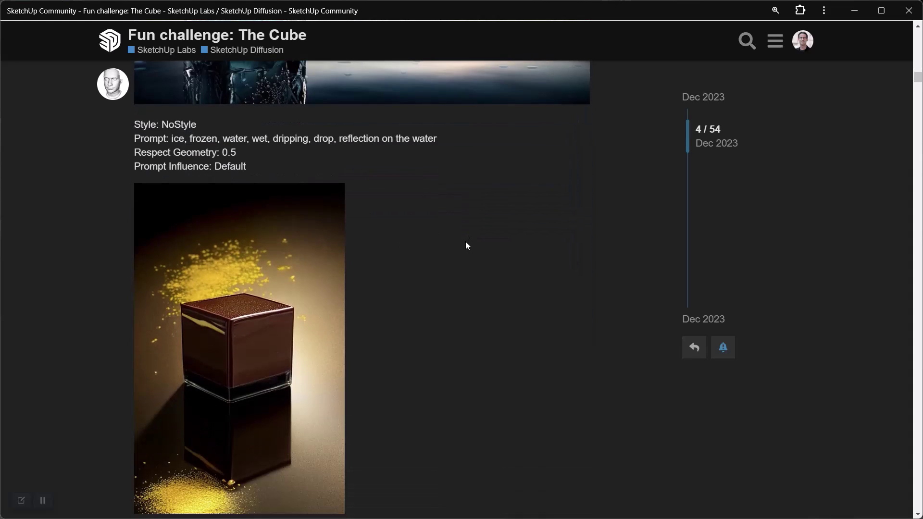
scroll(465, 247, "down", 15)
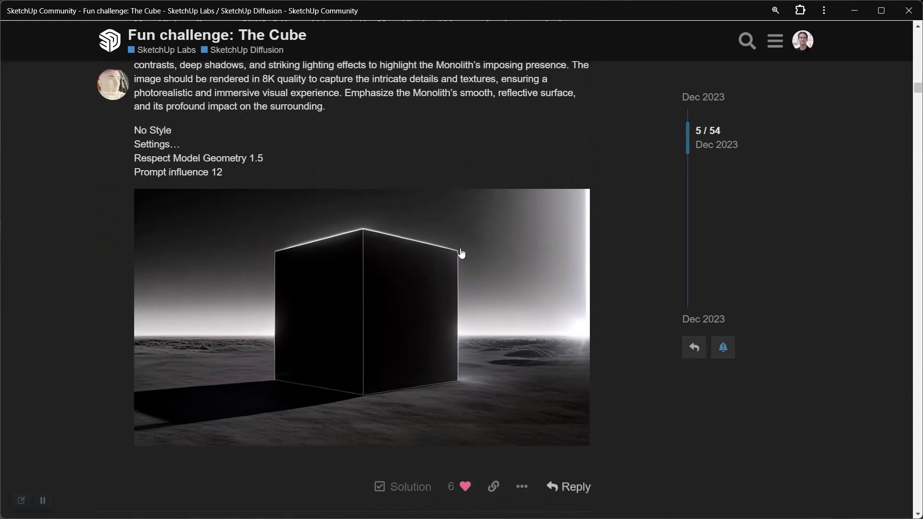
scroll(439, 241, "up", 2)
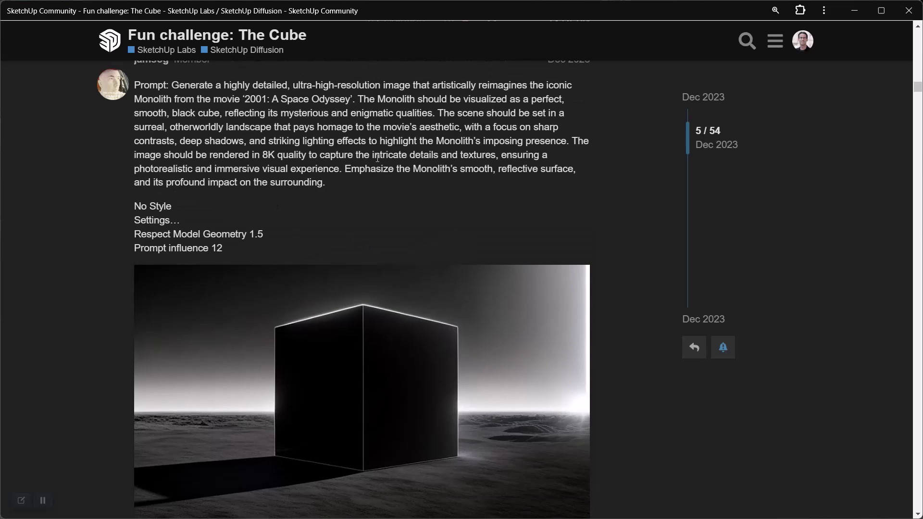
scroll(392, 166, "down", 16)
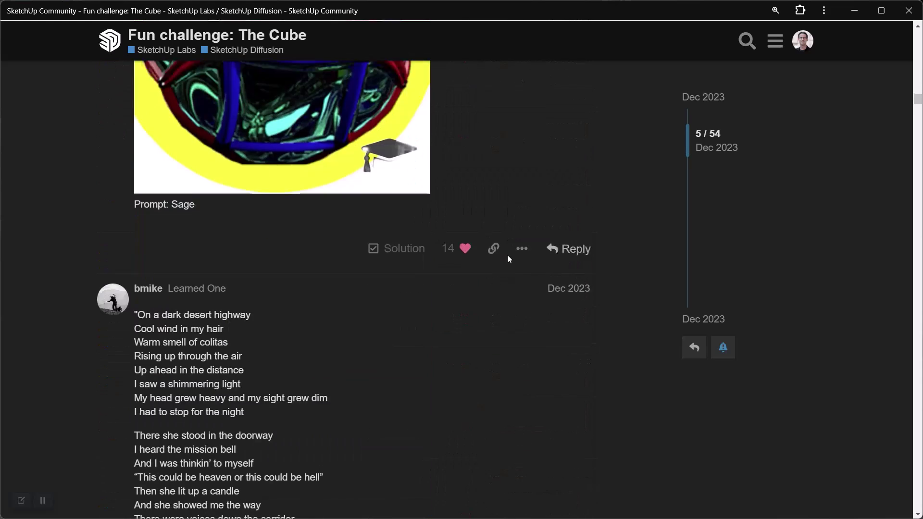
scroll(508, 259, "down", 4)
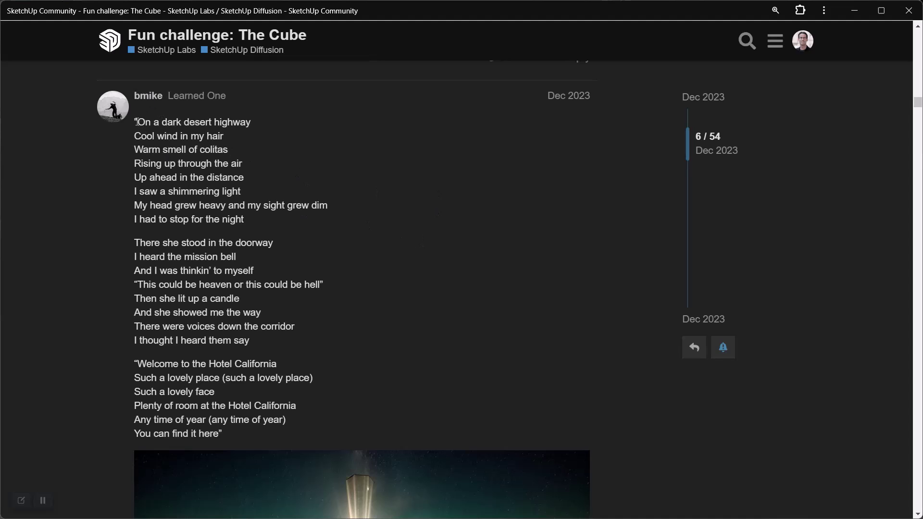
left_click_drag(136, 121, 229, 201)
left_click(228, 201)
- Continue past the cocktail posts to post 15, the glowing cube orbiting Earth
scroll(311, 259, "down", 6)
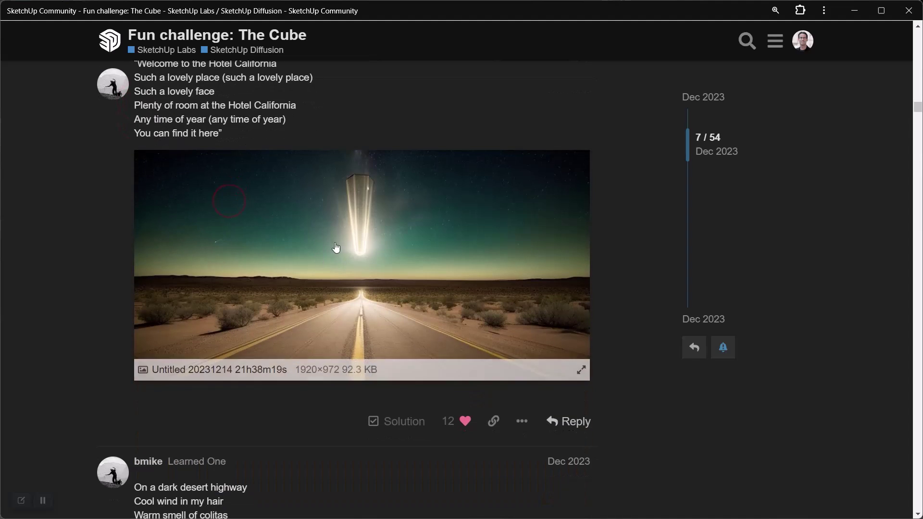
scroll(423, 256, "down", 5)
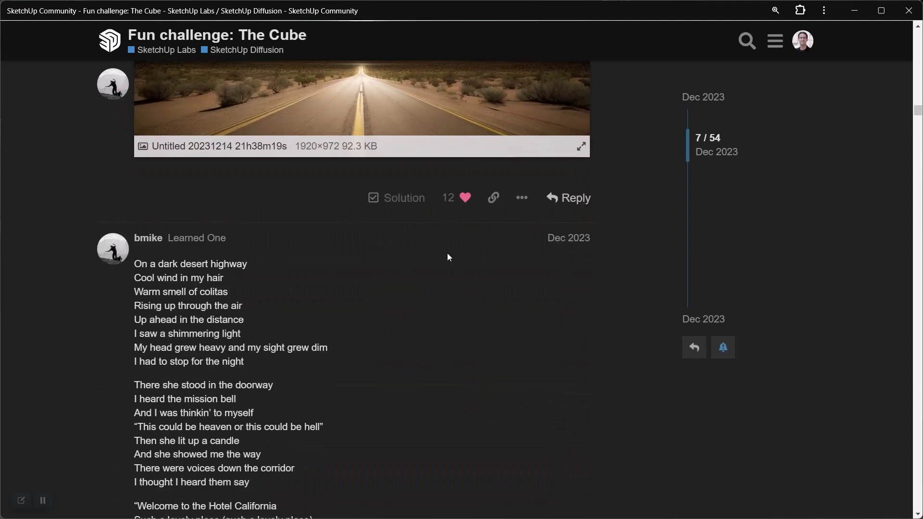
scroll(442, 259, "down", 10)
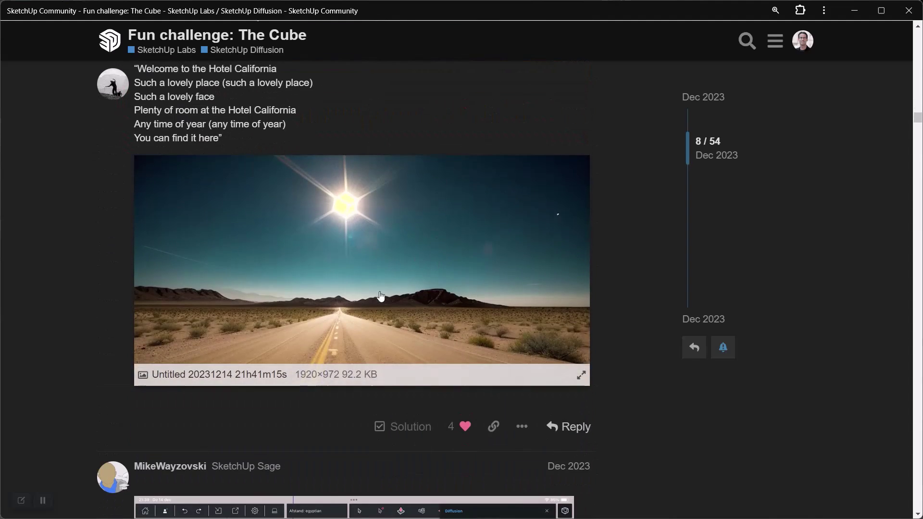
scroll(410, 310, "down", 20)
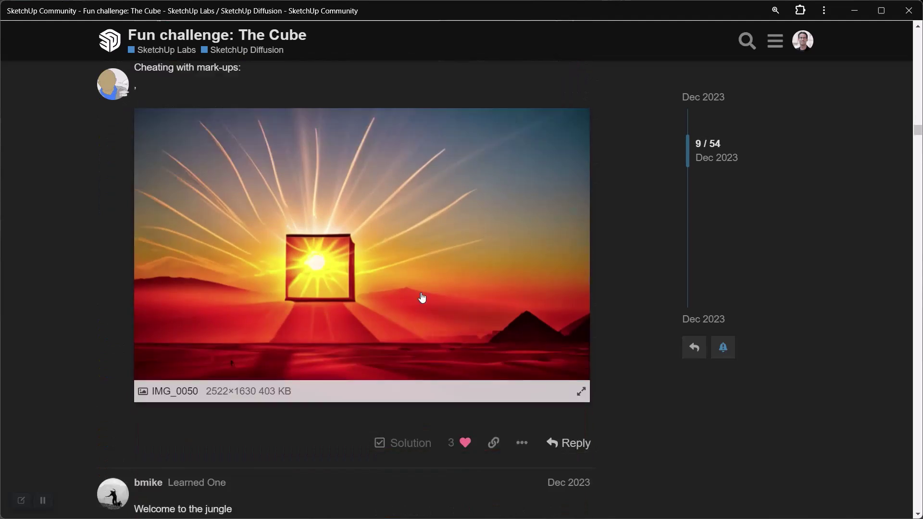
scroll(422, 298, "down", 17)
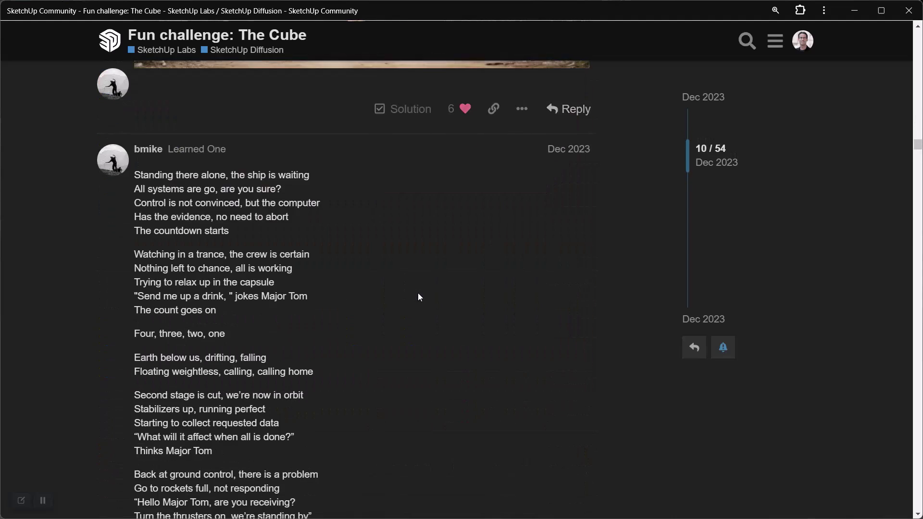
scroll(418, 297, "down", 19)
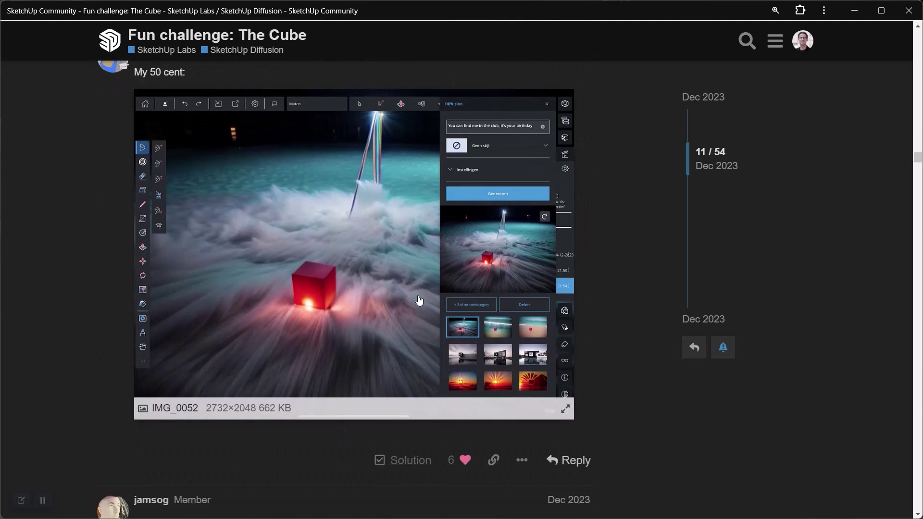
scroll(419, 301, "down", 15)
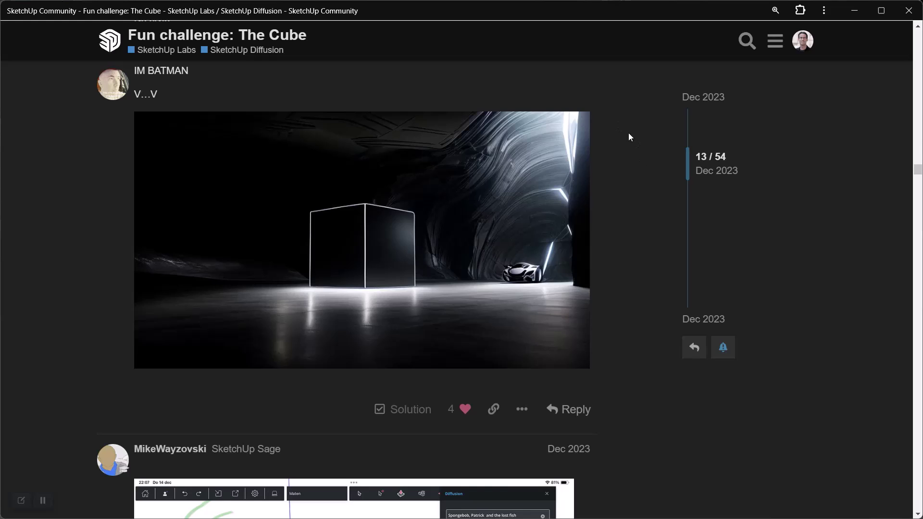
mouse_move(585, 263)
mouse_move(346, 223)
scroll(233, 268, "down", 13)
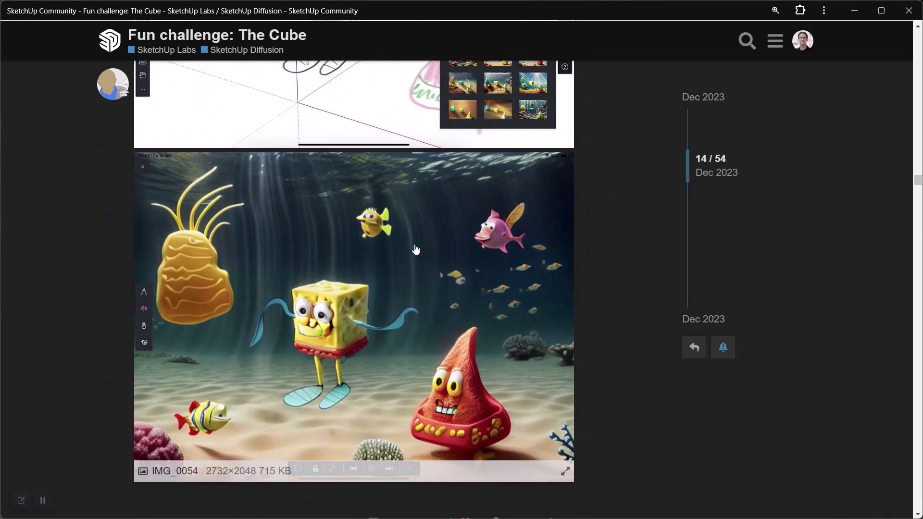
scroll(416, 249, "down", 3)
scroll(418, 252, "up", 2)
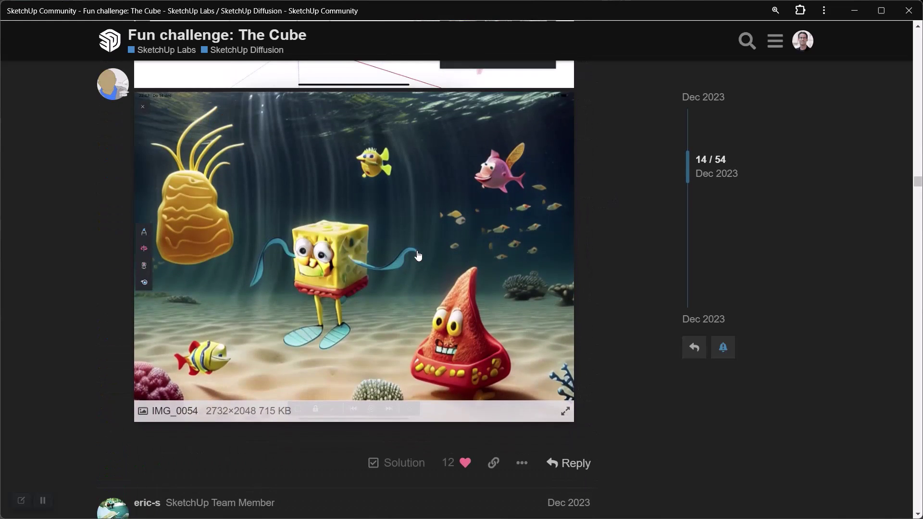
scroll(418, 256, "down", 14)
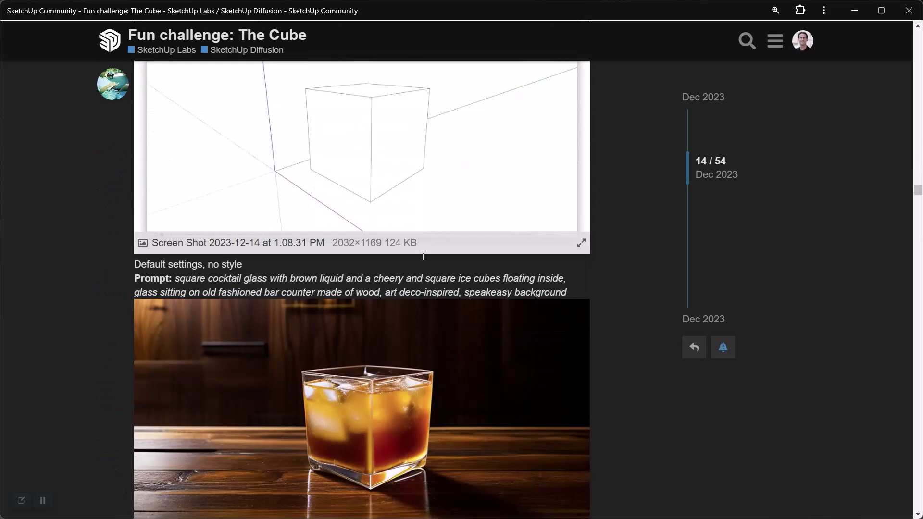
scroll(423, 261, "down", 7)
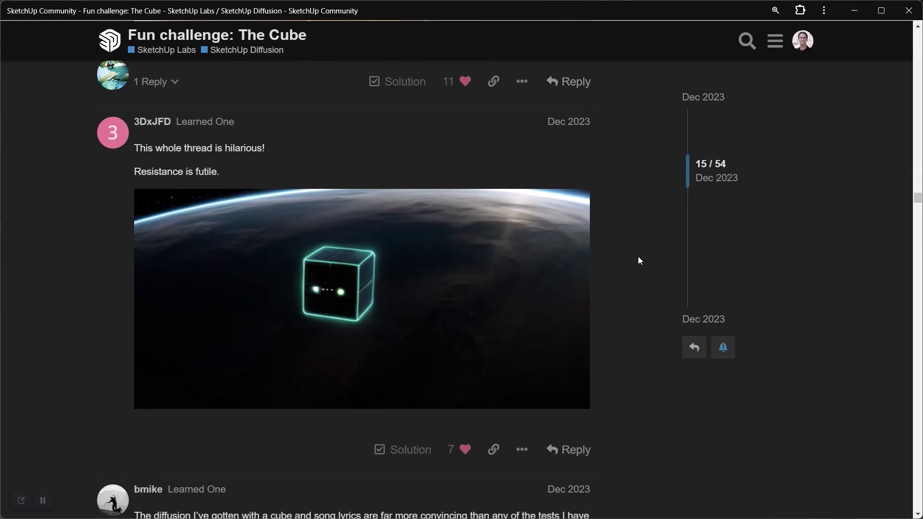
- Minimize Chrome and bring up the Diffusion panel's 'An invading spaceship' prompt
left_click(854, 11)
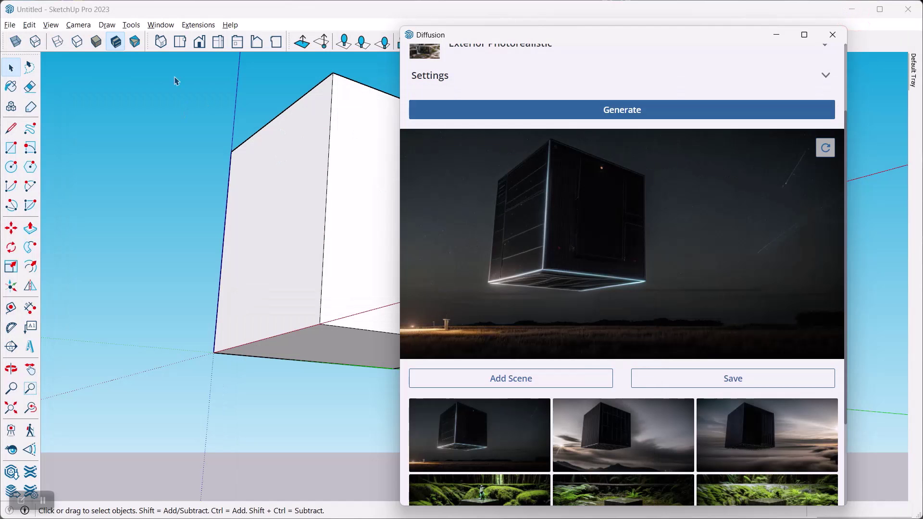
scroll(470, 88, "up", 3)
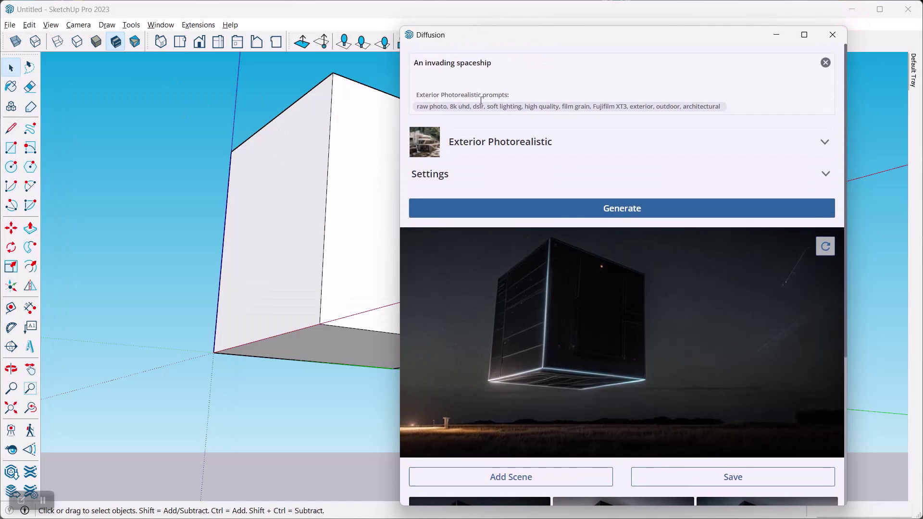